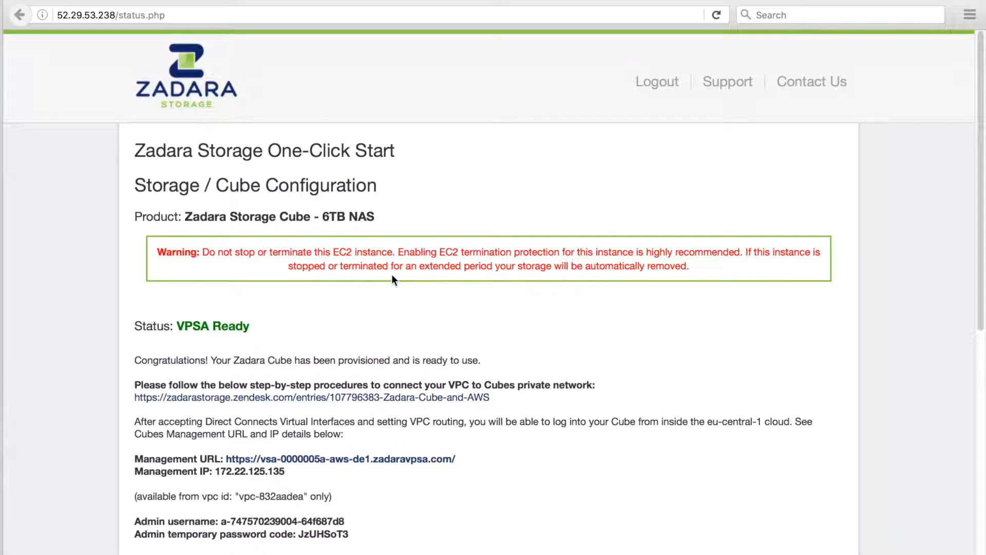
- Review the Zadara Cube status page, including its connection procedure, management URL and share access details
scroll(392, 276, "down", 1)
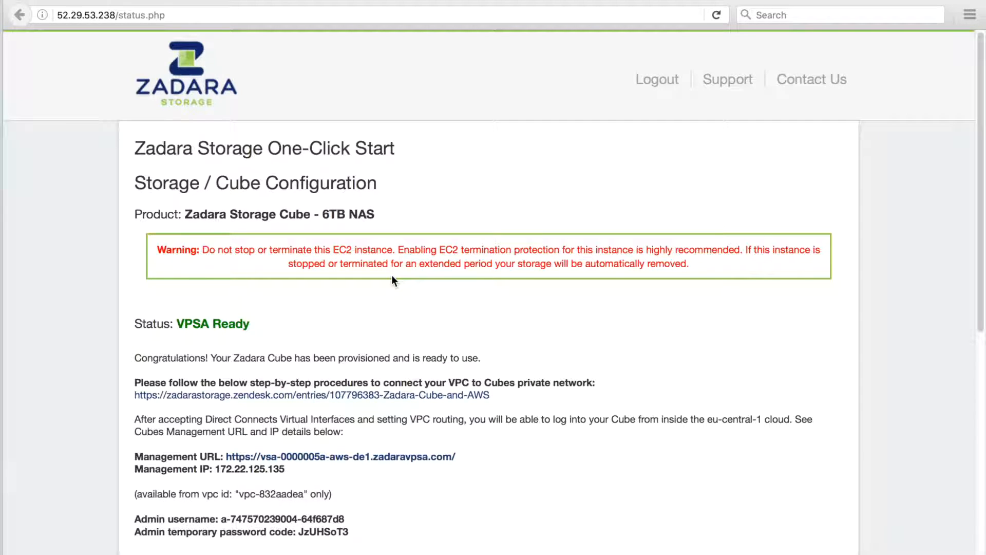
scroll(393, 282, "down", 3)
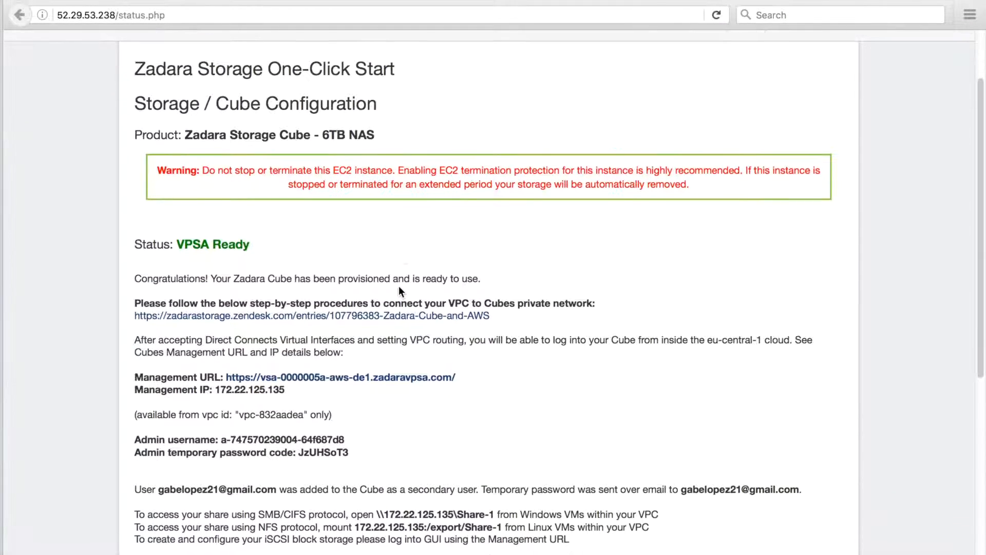
scroll(400, 290, "down", 3)
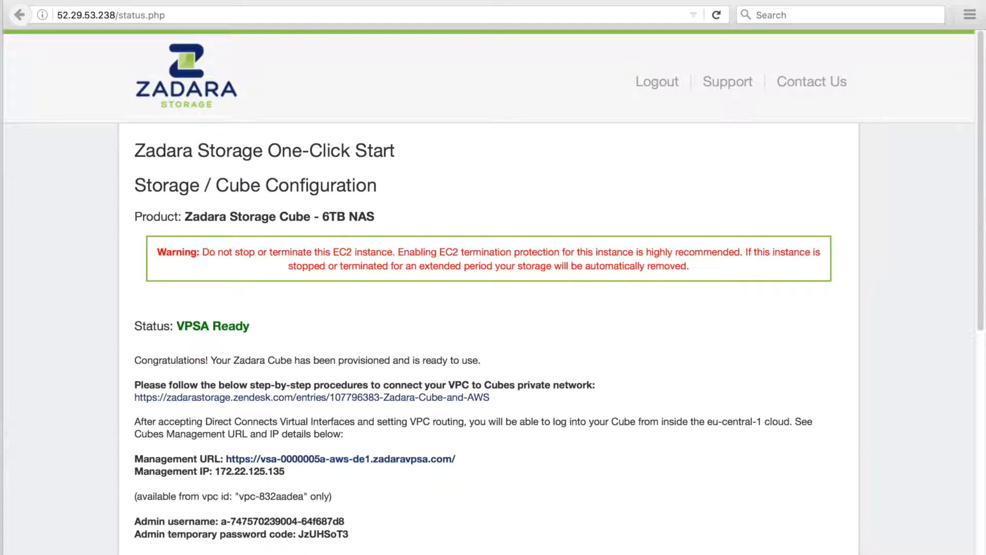
- Switch to the AWS console and open the Virtual Private Gateways page of the VPC service
left_click(154, 1)
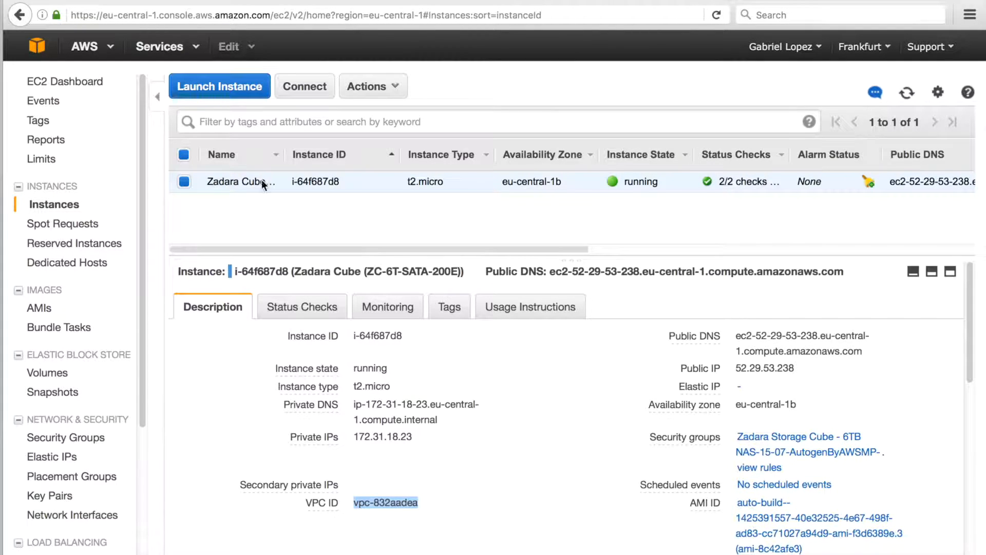
left_click(35, 46)
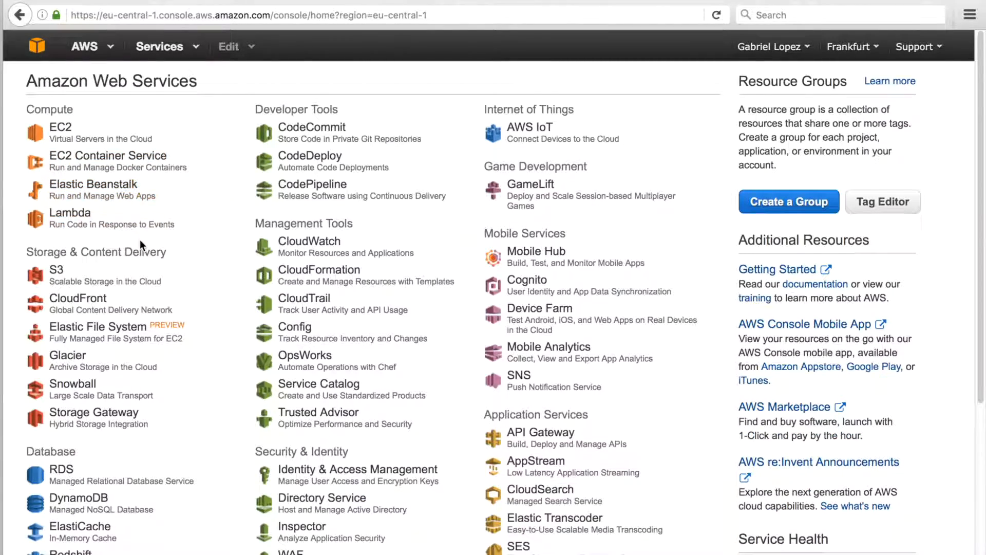
scroll(141, 262, "down", 3)
scroll(139, 272, "down", 1)
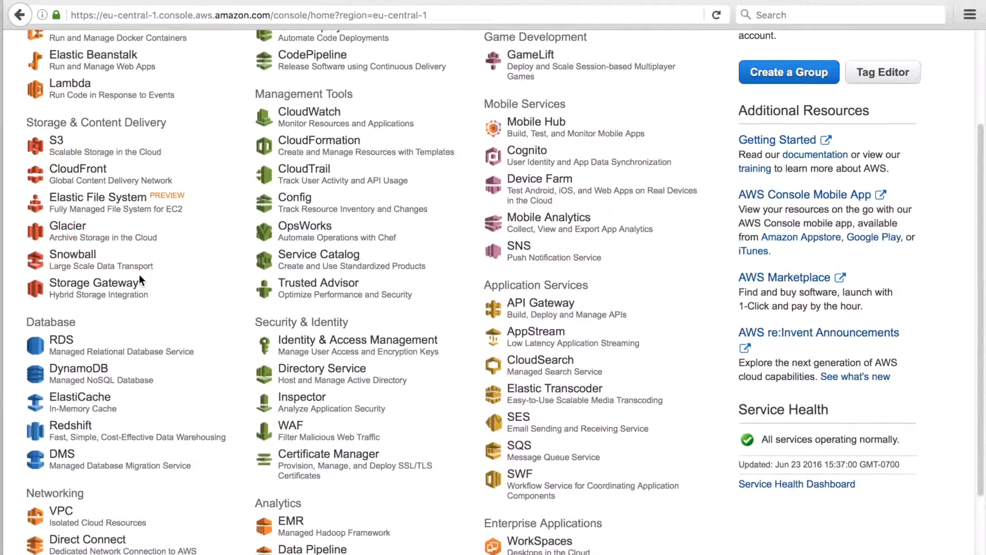
left_click(54, 512)
left_click(51, 519)
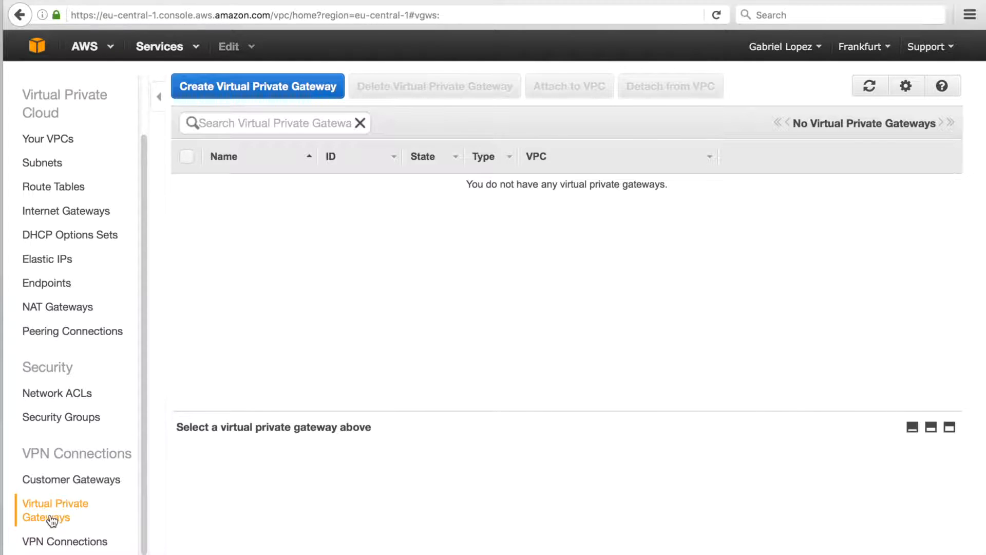
- Create a virtual private gateway with the name tag "Zadara Cube VGW"
left_click(228, 89)
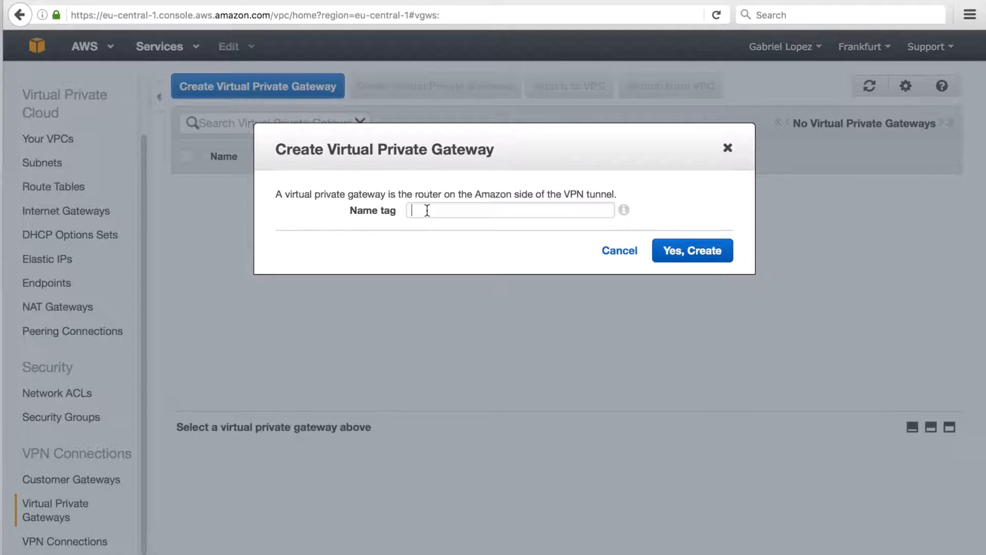
type("Zadara Cube VGW")
left_click(676, 247)
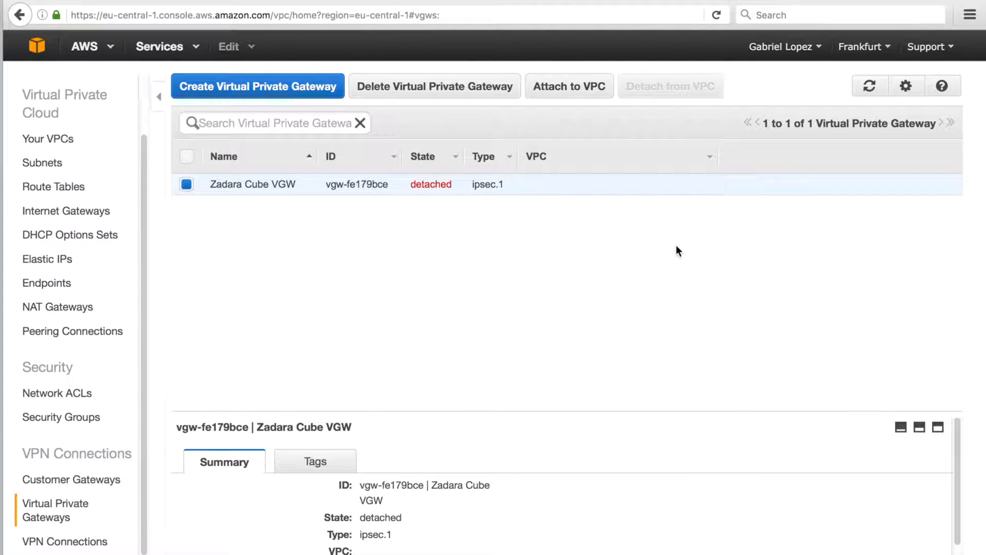
- Attach the Zadara Cube VGW gateway to the VPC vpc-832aadea (172.31.0.0/16)
right_click(421, 184)
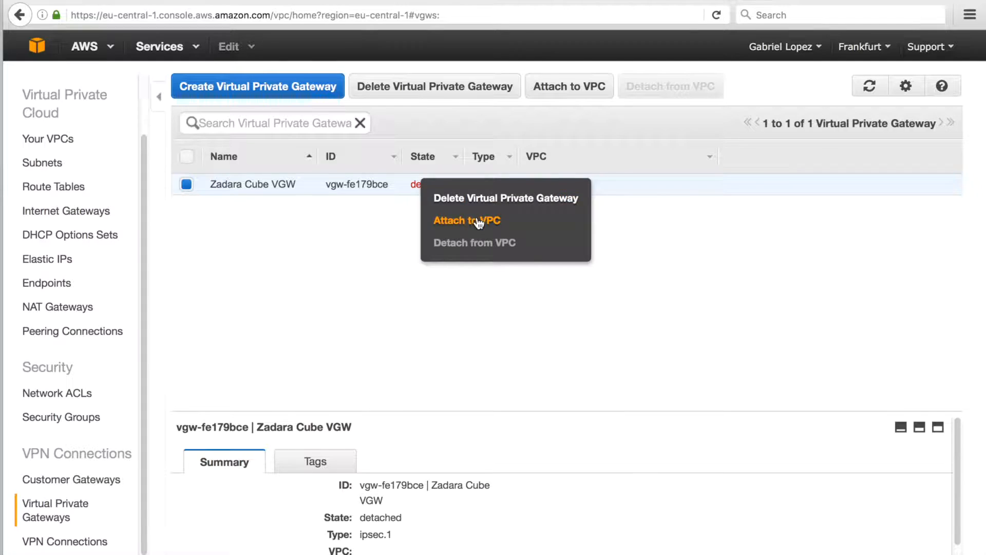
left_click(479, 221)
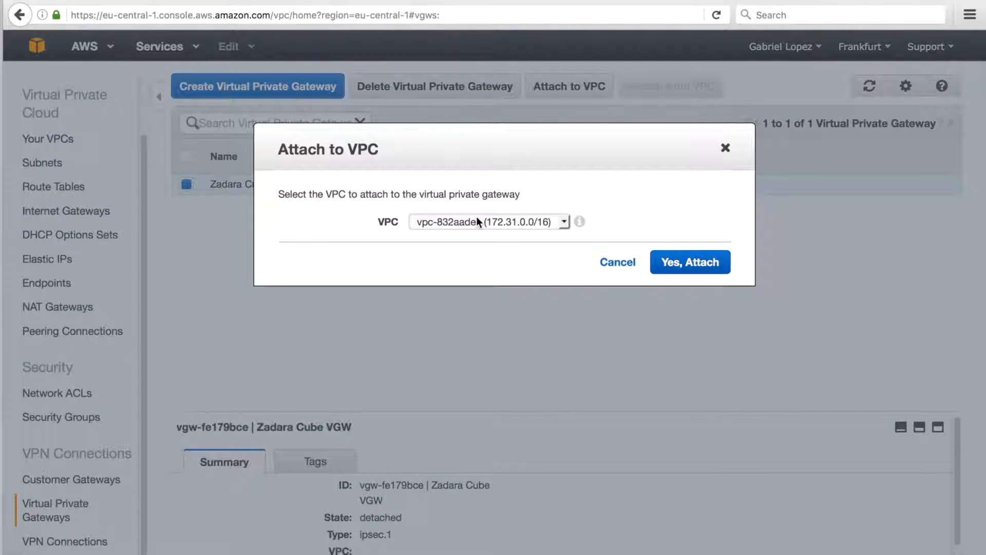
left_click(565, 221)
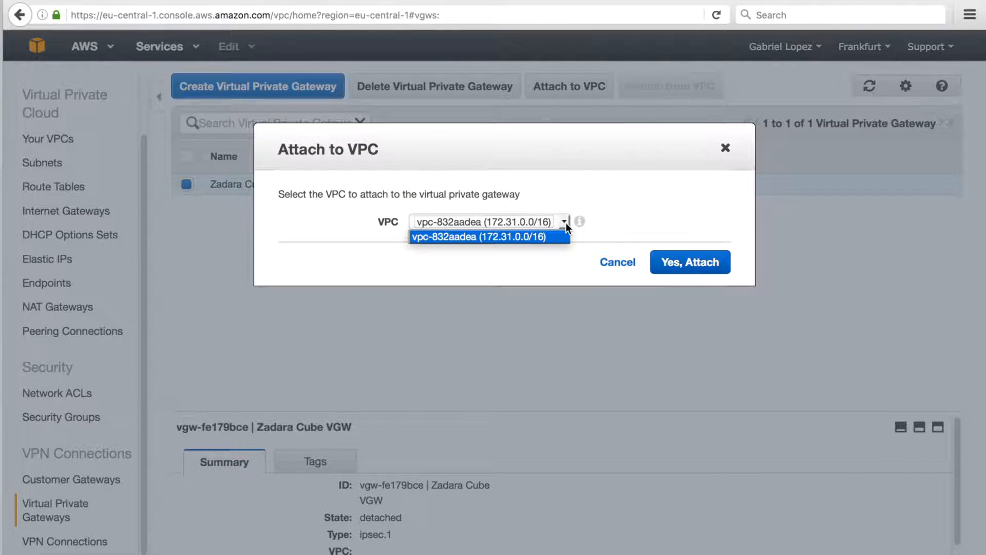
left_click(566, 223)
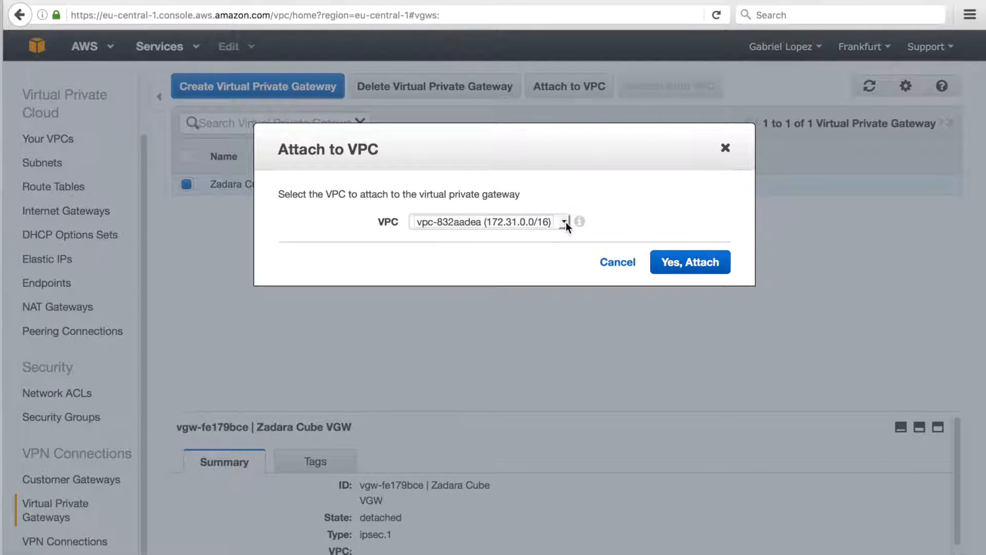
left_click(702, 263)
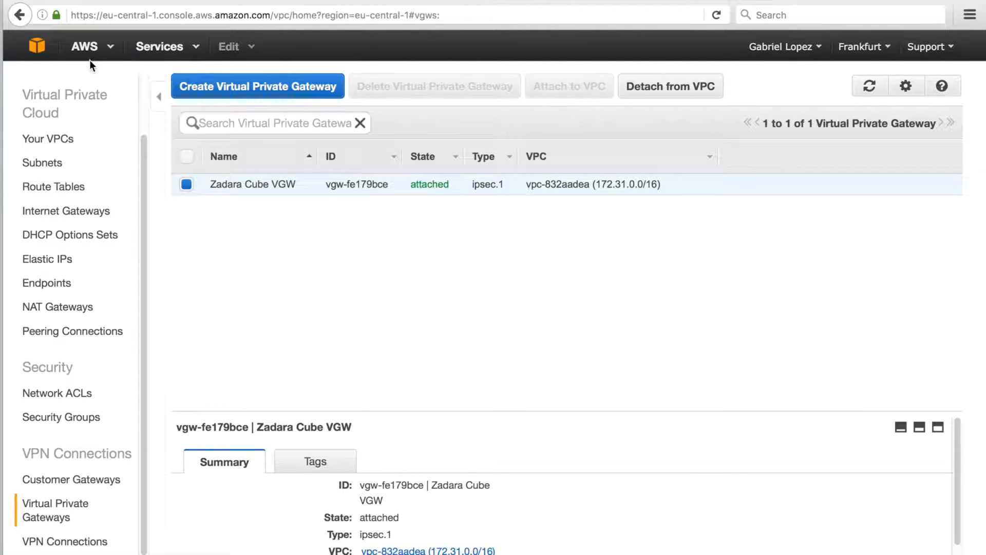
- Go back to the console home and open the virtual interfaces list of the Direct Connect service
left_click(36, 48)
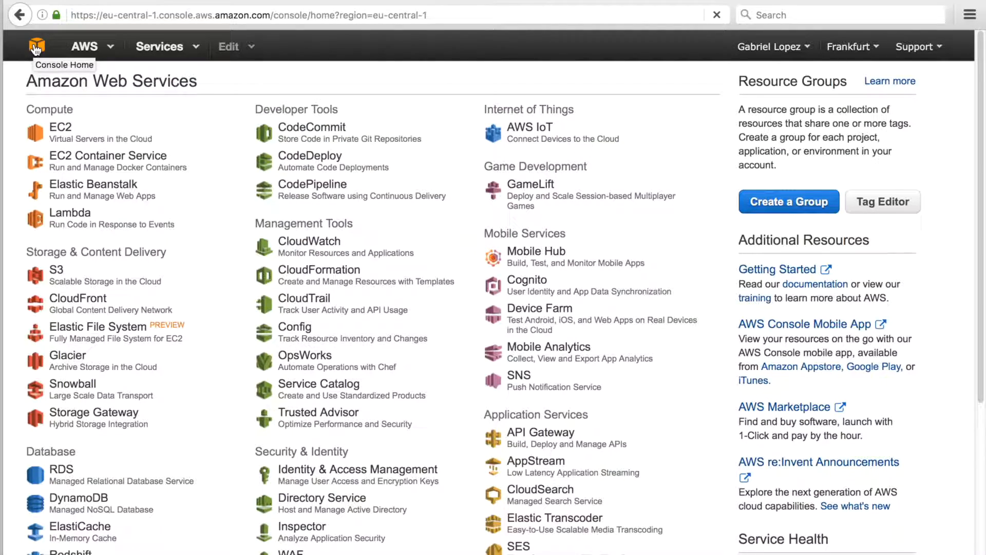
scroll(125, 222, "down", 2)
scroll(124, 221, "down", 5)
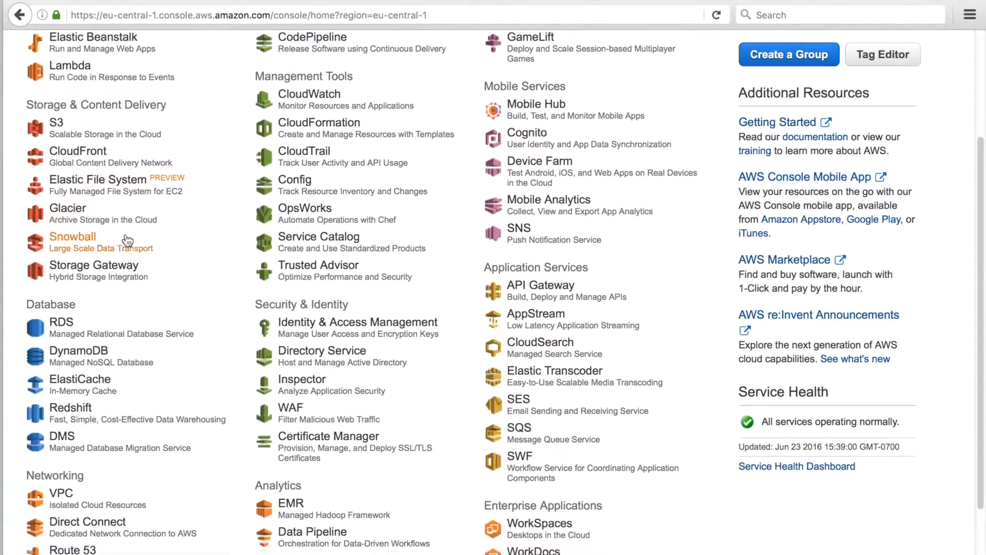
left_click(117, 501)
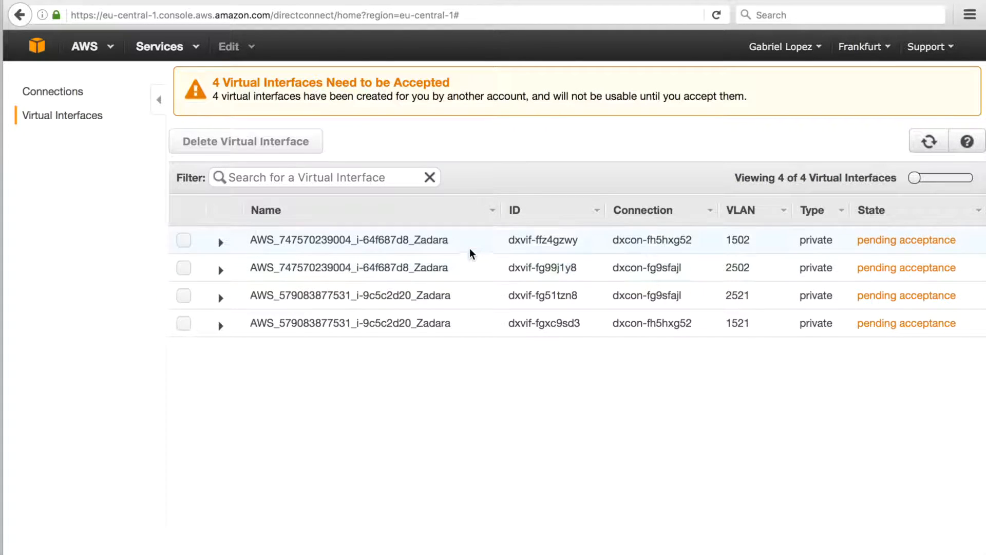
- Accept the VLAN 1502 virtual interface dxvif-ffz4gzwy, acknowledging the data transfer charges and attaching it to virtual gateway vgw-fe179bce
left_click(221, 242)
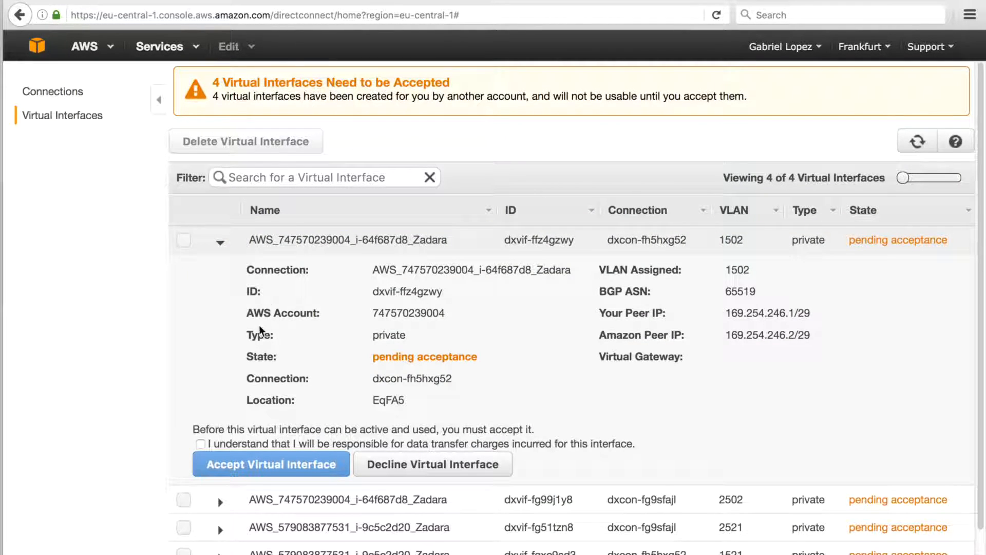
scroll(259, 325, "down", 1)
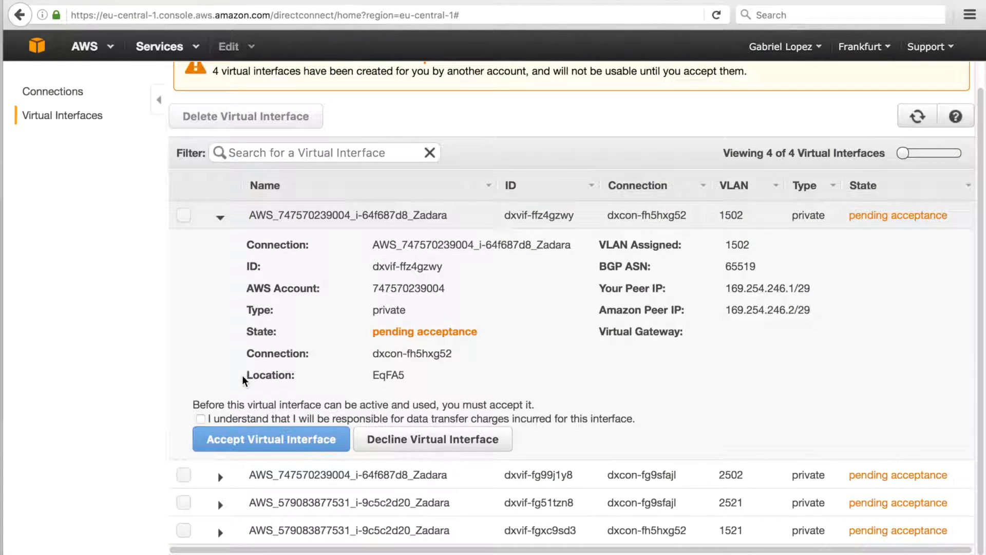
left_click(201, 419)
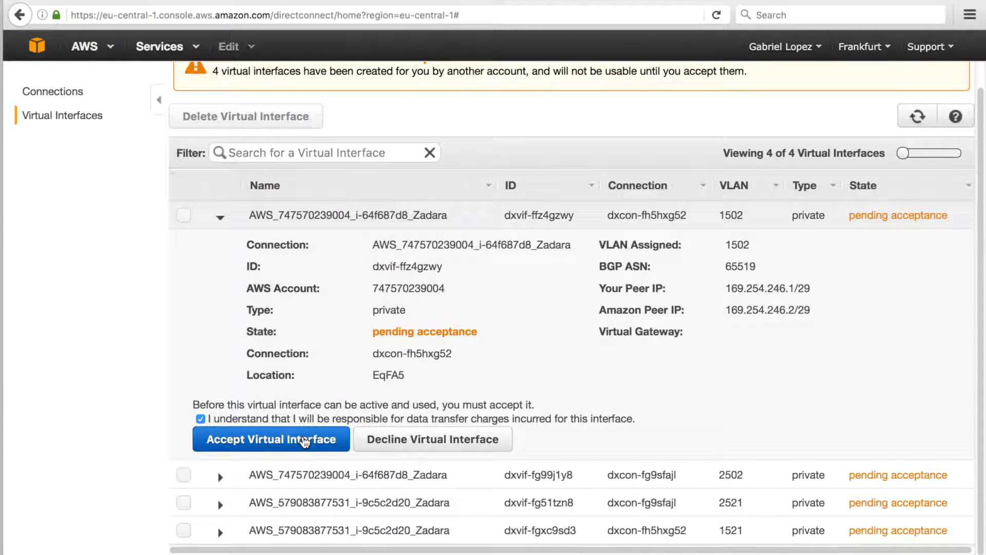
left_click(305, 440)
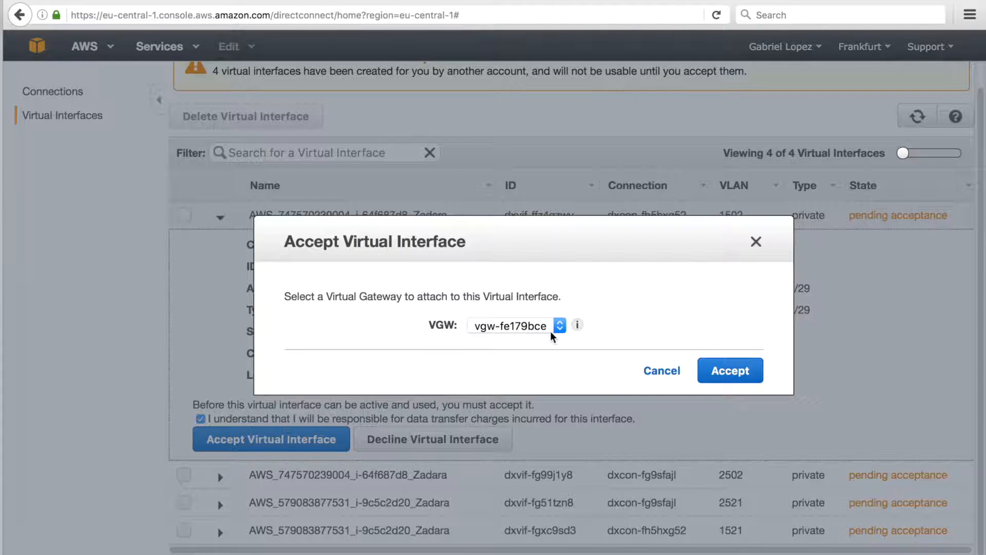
left_click(558, 325)
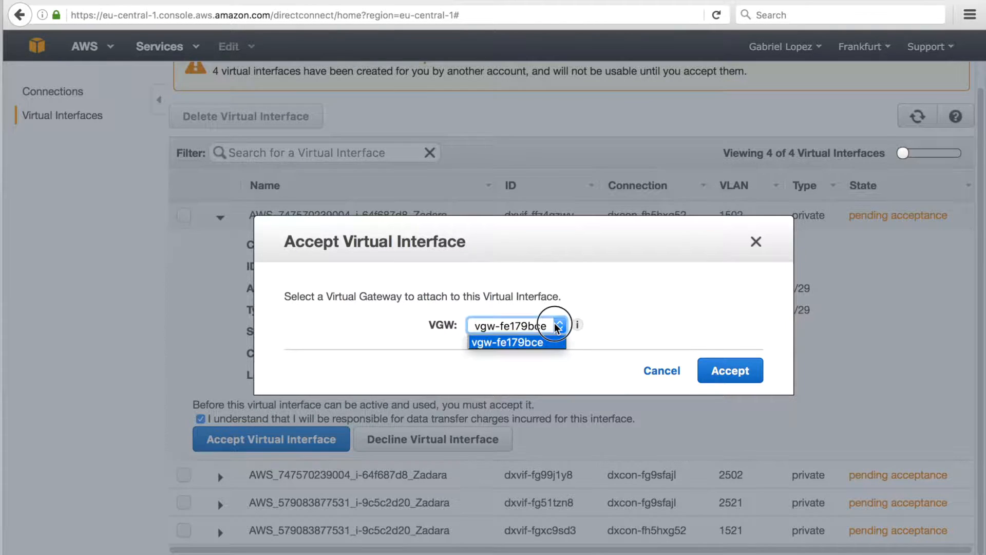
left_click(647, 324)
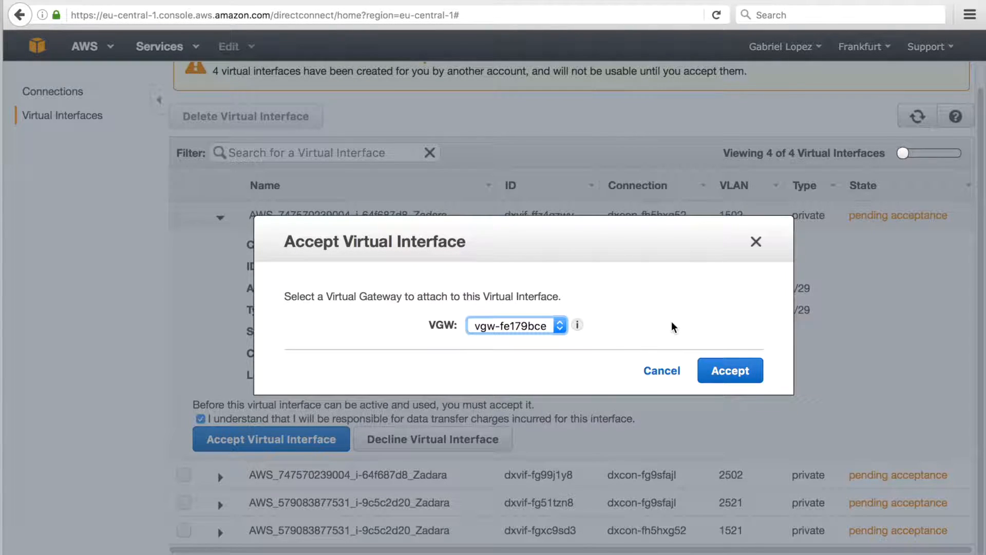
left_click(737, 370)
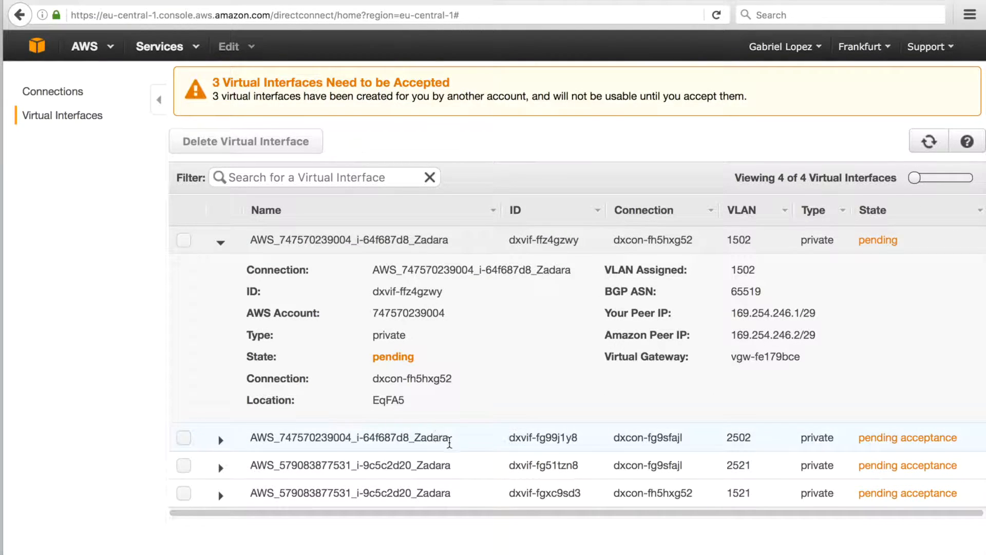
- Accept the VLAN 2502 virtual interface dxvif-fg99j1y8, acknowledging the data transfer charges and attaching it to virtual gateway vgw-fe179bce
left_click(221, 442)
scroll(353, 454, "down", 3)
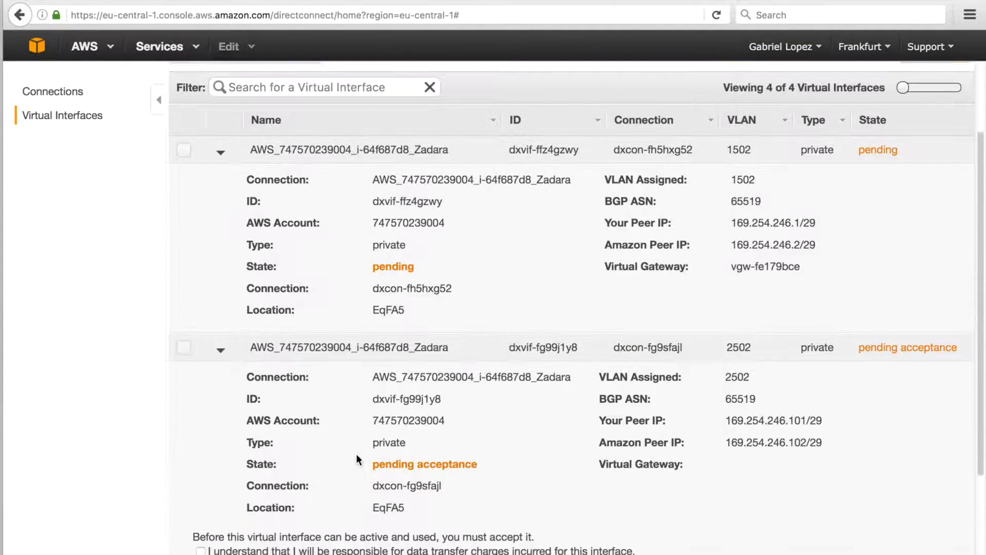
scroll(358, 455, "down", 1)
left_click(201, 511)
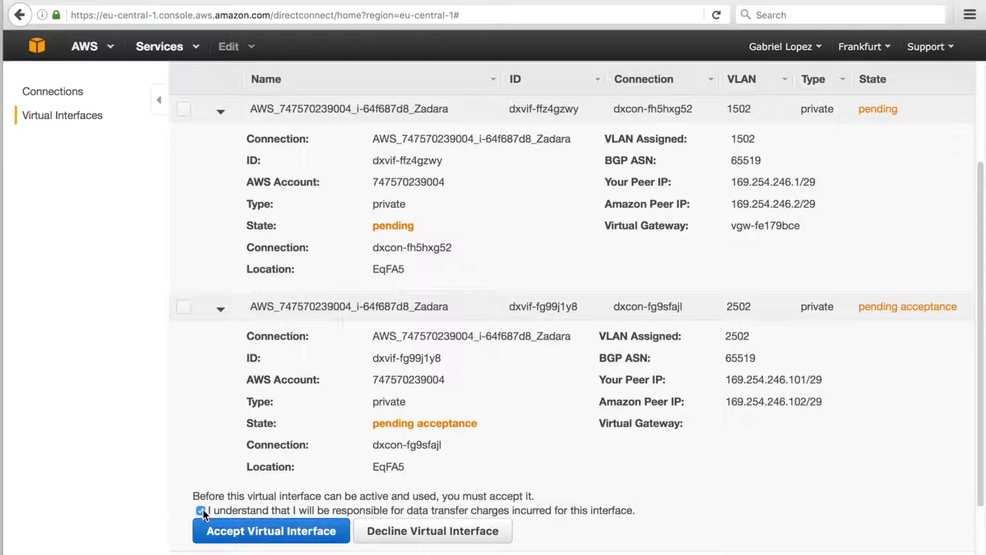
left_click(272, 533)
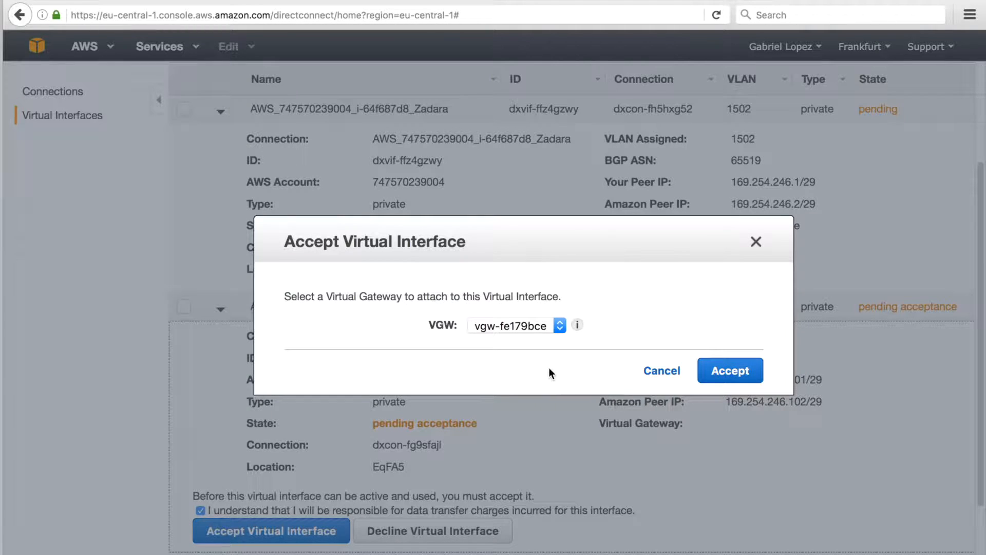
left_click(717, 371)
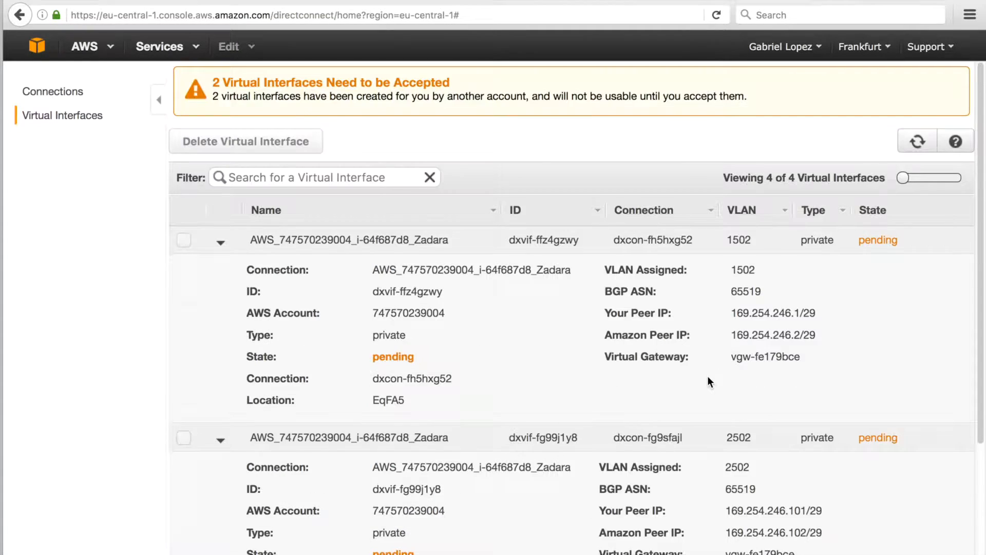
- Collapse the details of both accepted virtual interfaces and refresh the list to check their states
left_click(225, 441)
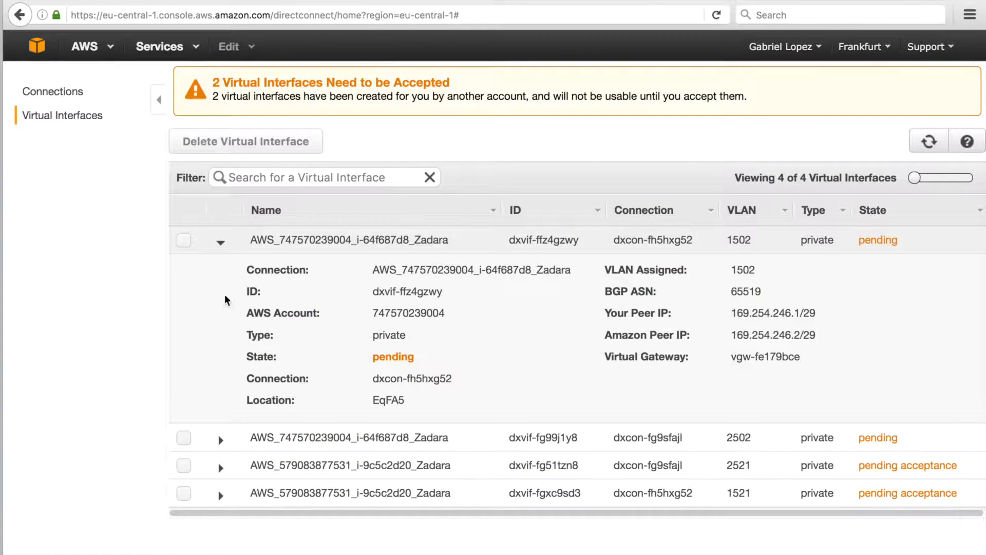
left_click(222, 246)
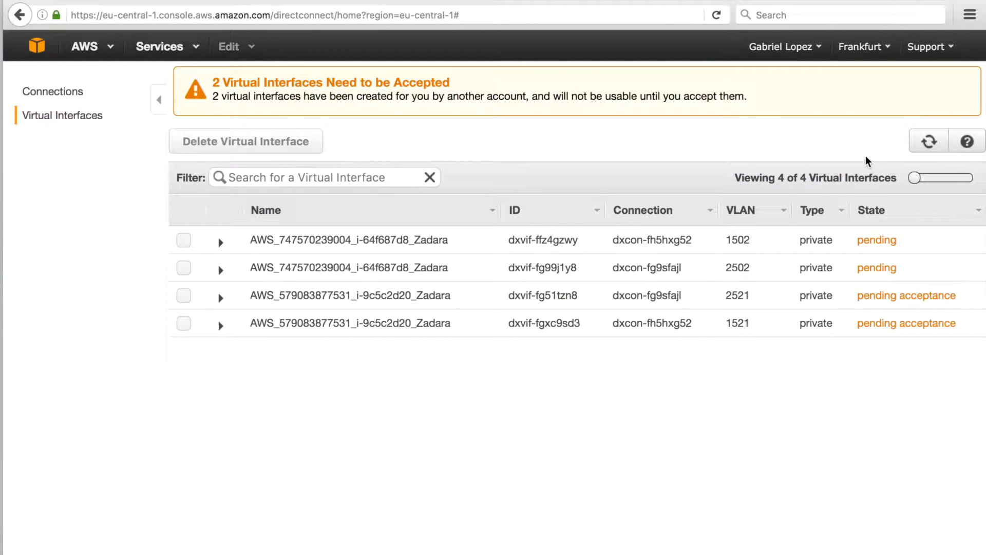
left_click(934, 143)
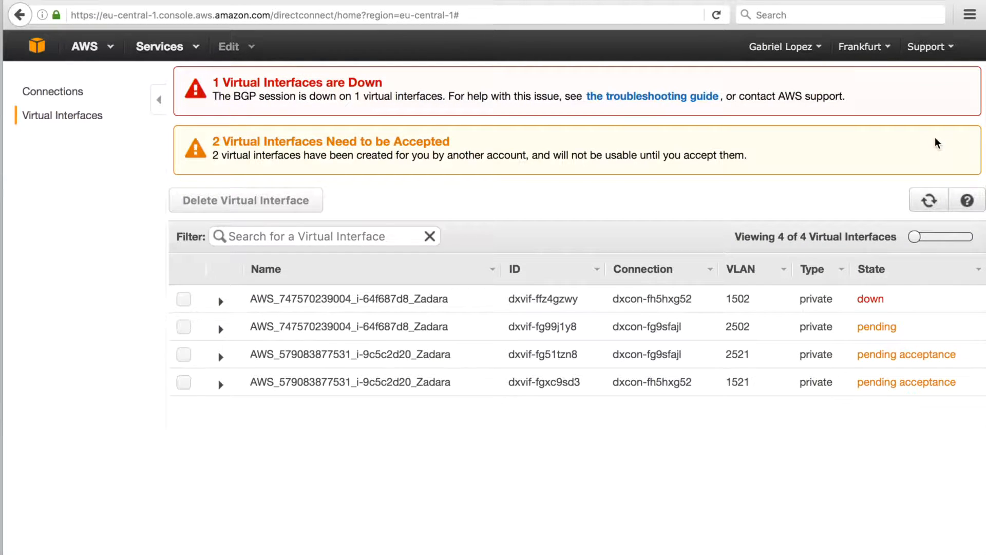
left_click(928, 203)
left_click(929, 203)
left_click(929, 203)
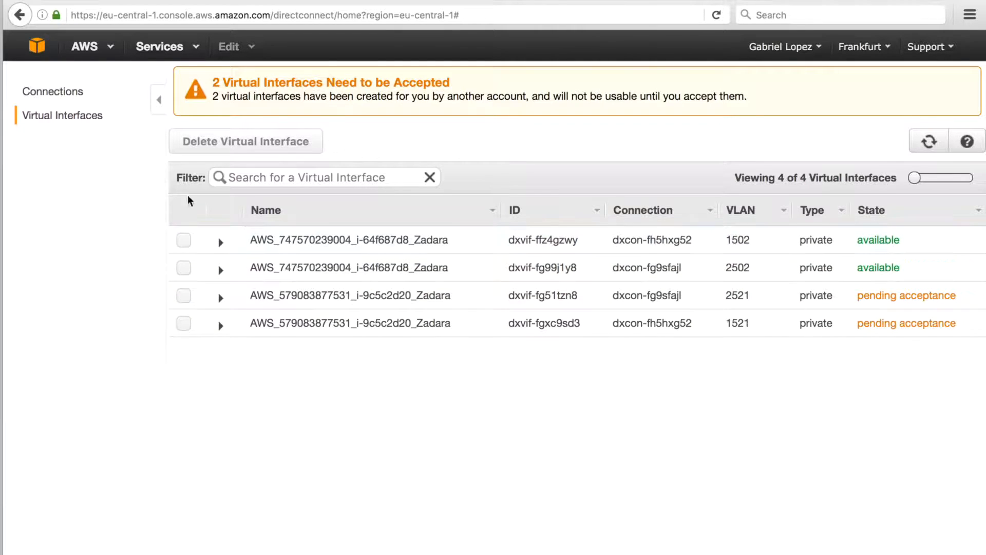
- Return to the console home and open the VPC dashboard
left_click(36, 48)
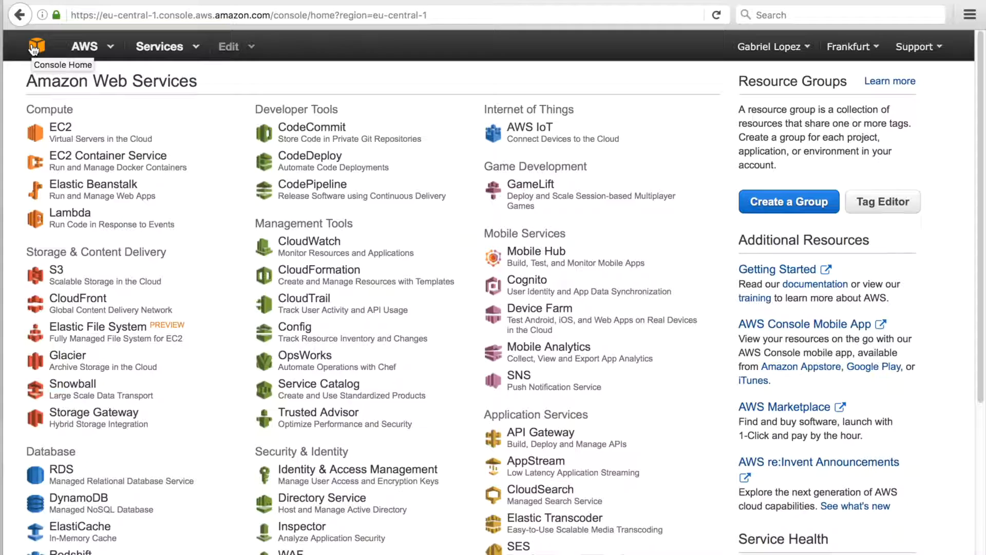
scroll(106, 238, "down", 5)
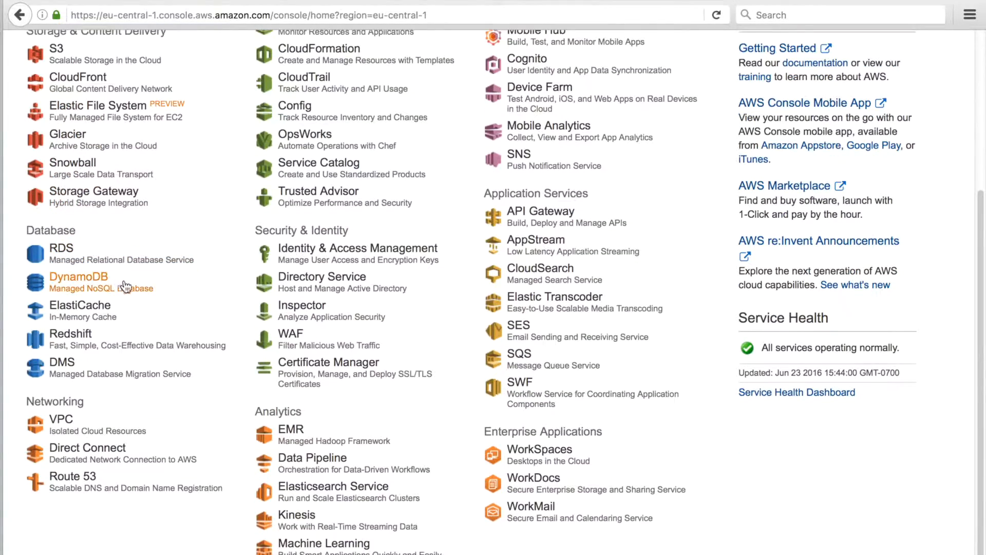
left_click(75, 430)
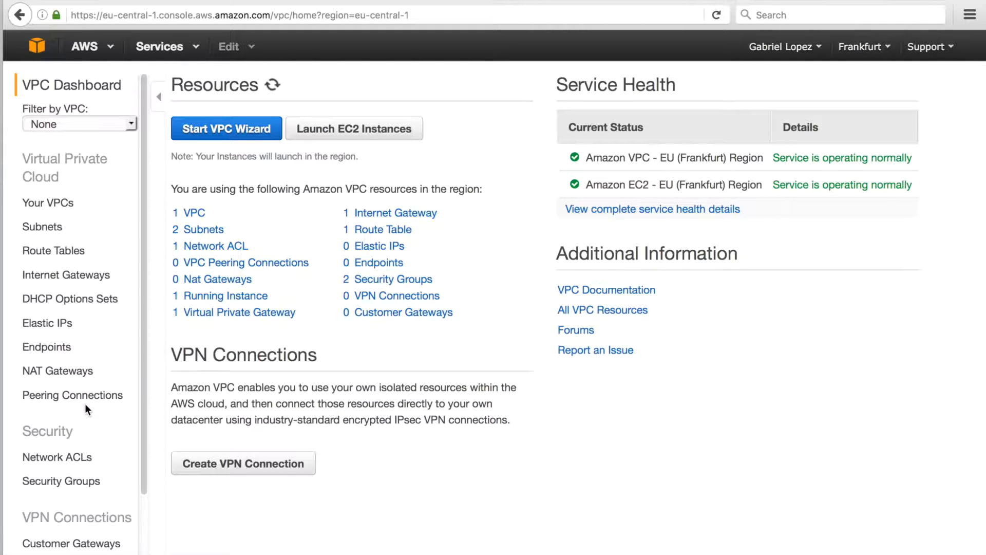
- Enable route propagation from virtual gateway vgw-fe179bce on route table rtb-14fc737d, save it, and check the table's routes
left_click(76, 254)
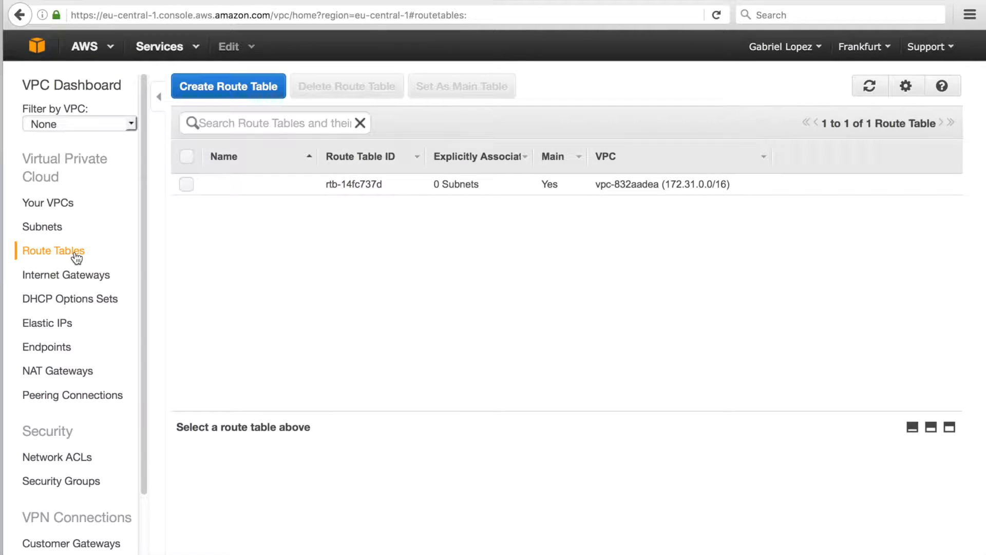
left_click(373, 182)
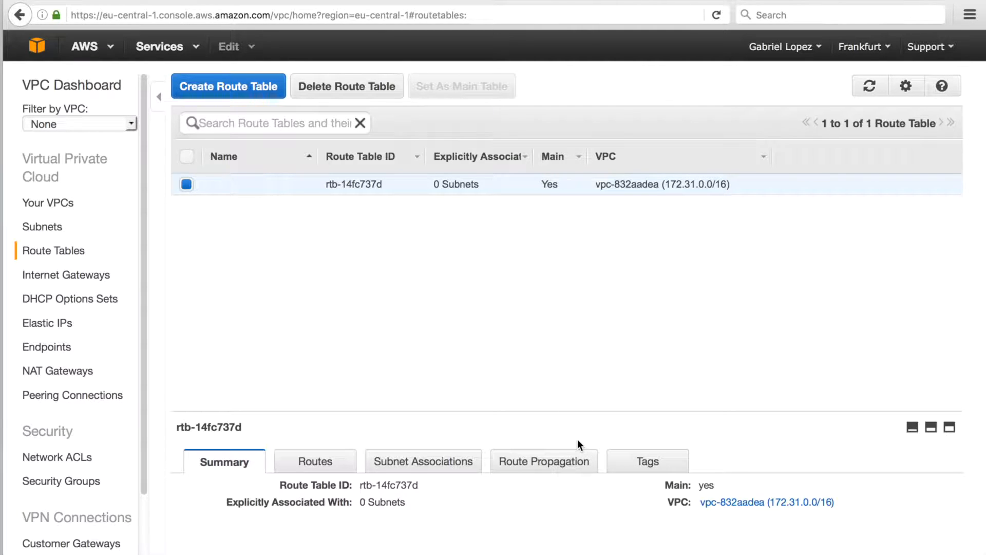
left_click(574, 460)
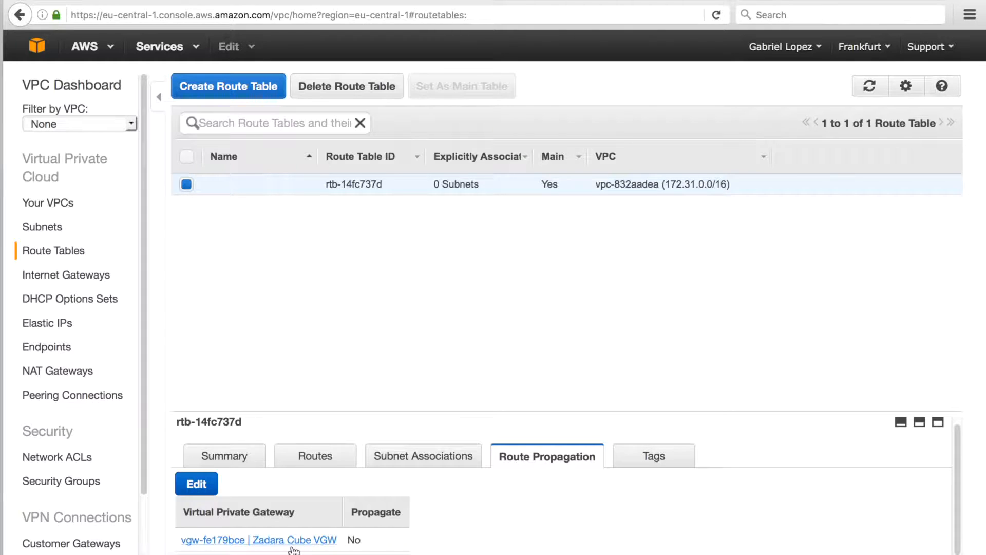
left_click(196, 485)
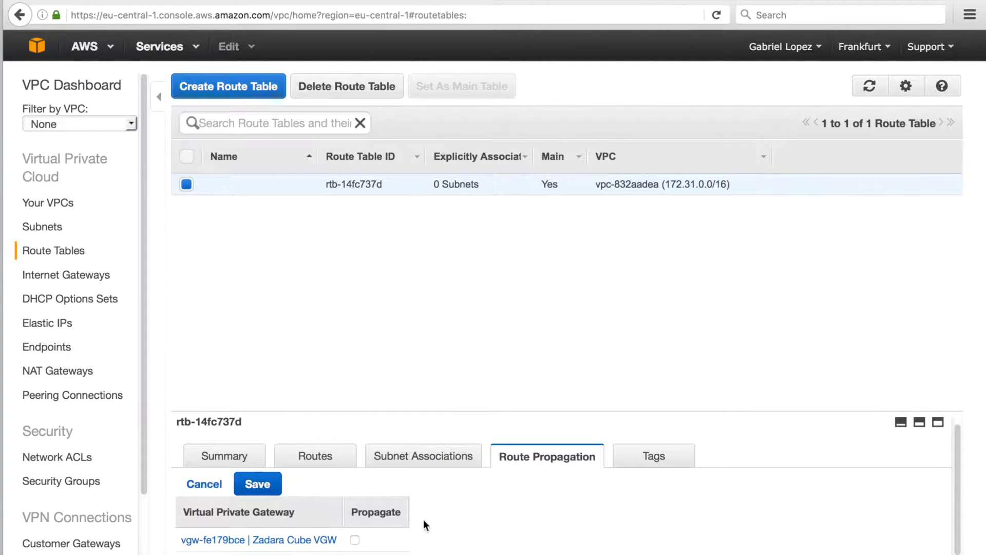
left_click(354, 540)
left_click(276, 493)
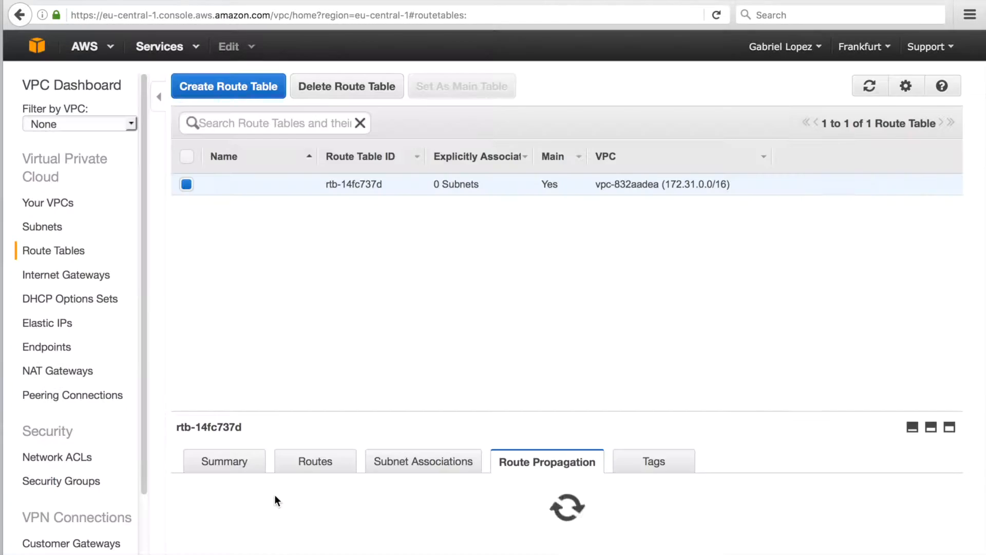
scroll(399, 527, "down", 1)
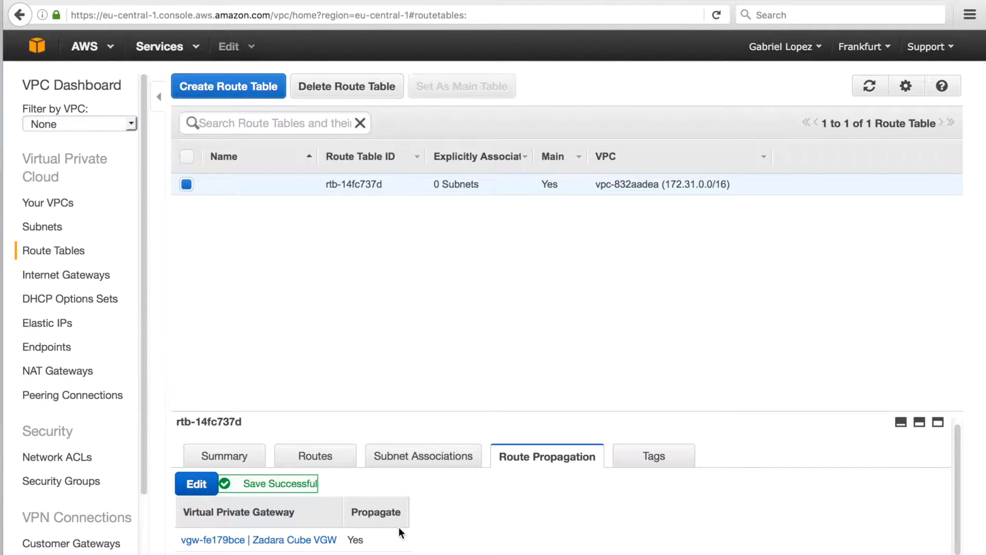
left_click(322, 462)
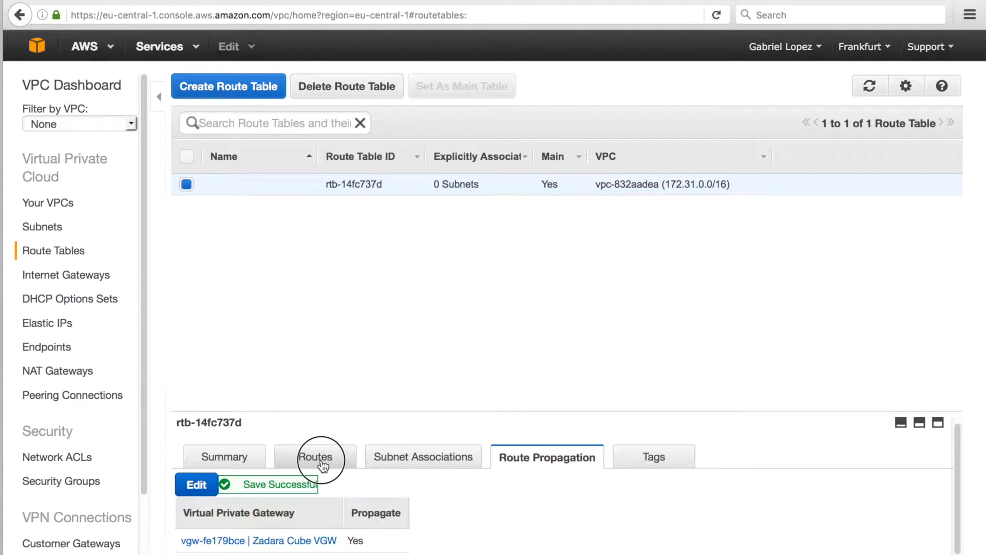
scroll(324, 462, "down", 2)
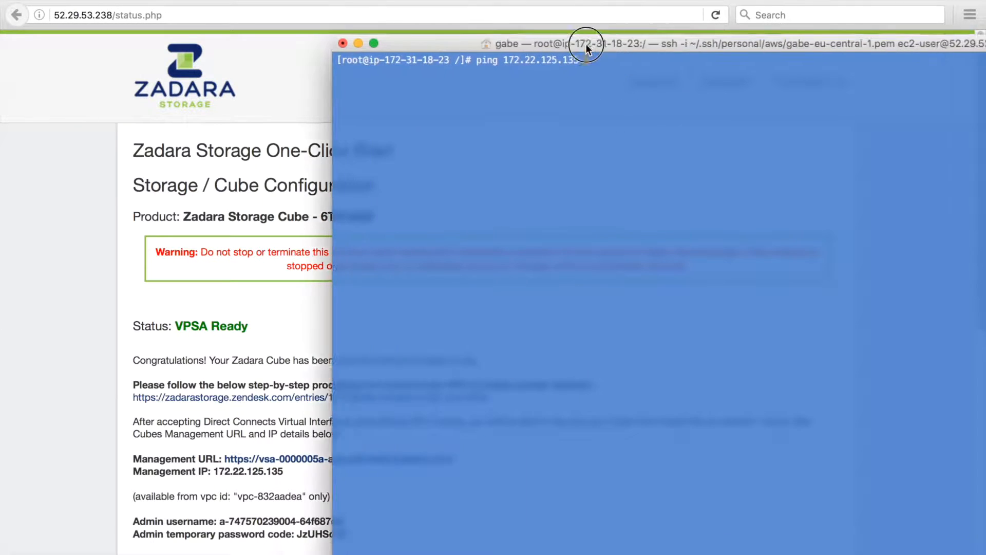
- Switch to the Terminal SSH session, ping the Cube's management IP 172.22.125.135 and stop the ping after several replies
left_click_drag(385, 30, 315, 17)
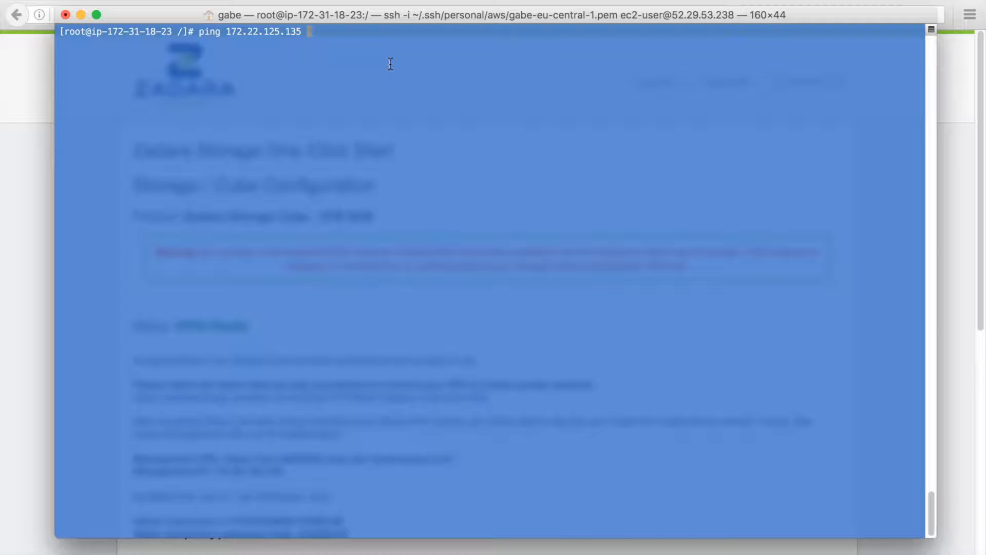
key("Return")
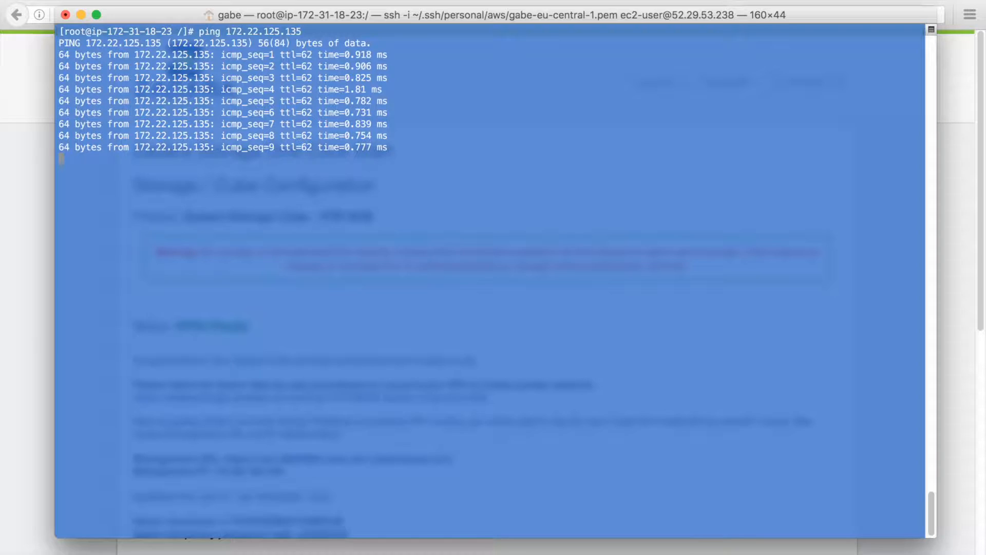
key("ctrl+c")
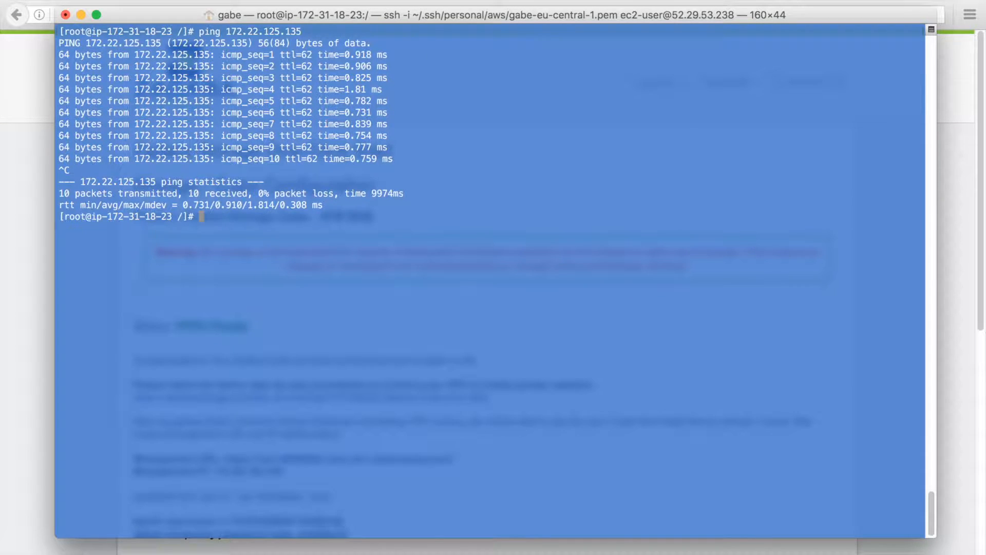
- Mount the NFS export 172.22.125.135:/export/Share-1 at /mnt/share-1/ and list the mounted file systems with df -h
key("super+Tab")
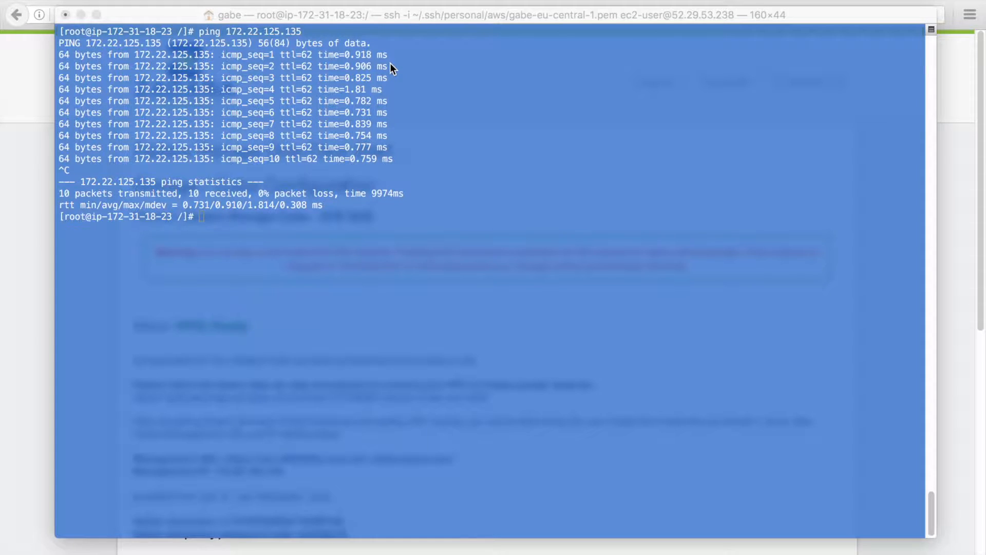
key("super+Tab")
key("super+v")
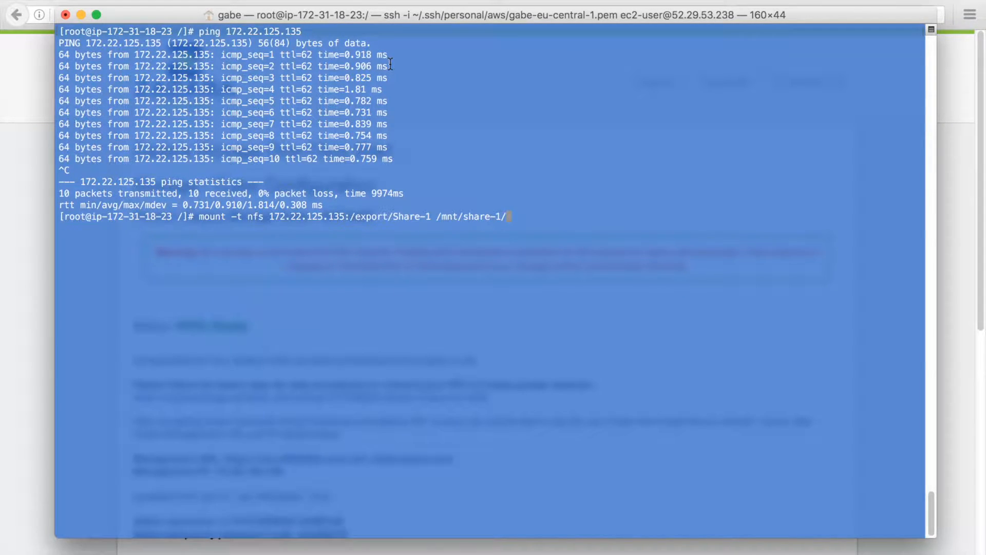
key("Return")
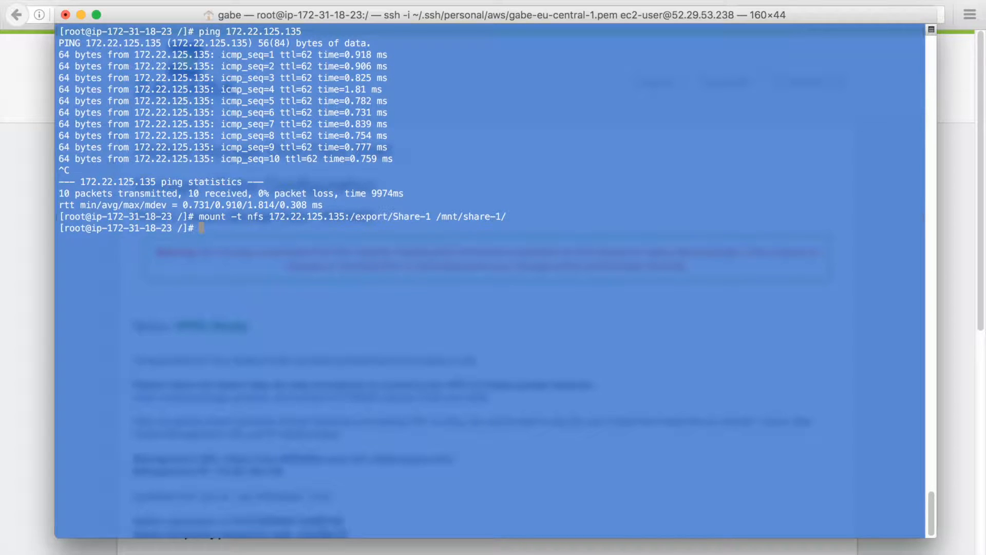
type("df -h")
key("Return")
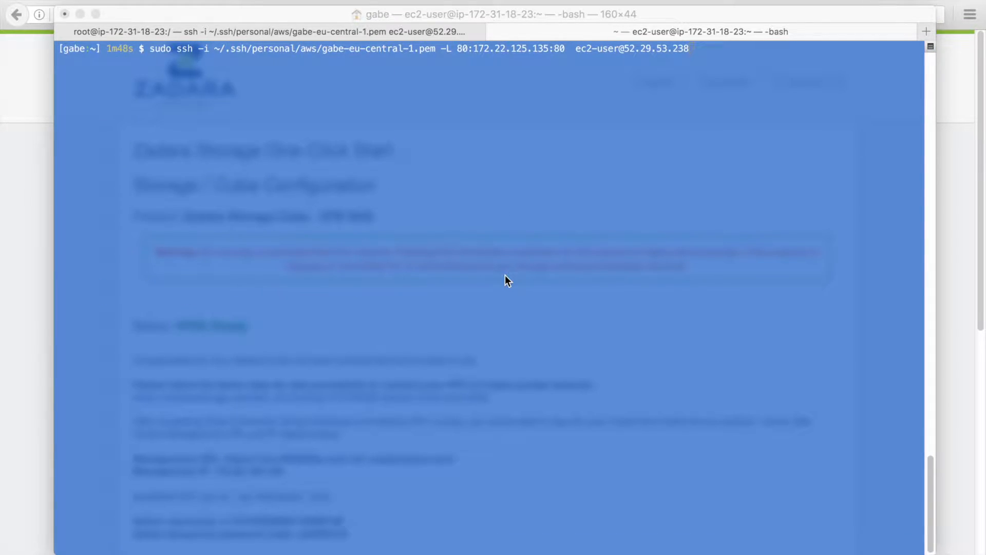
left_click(505, 276)
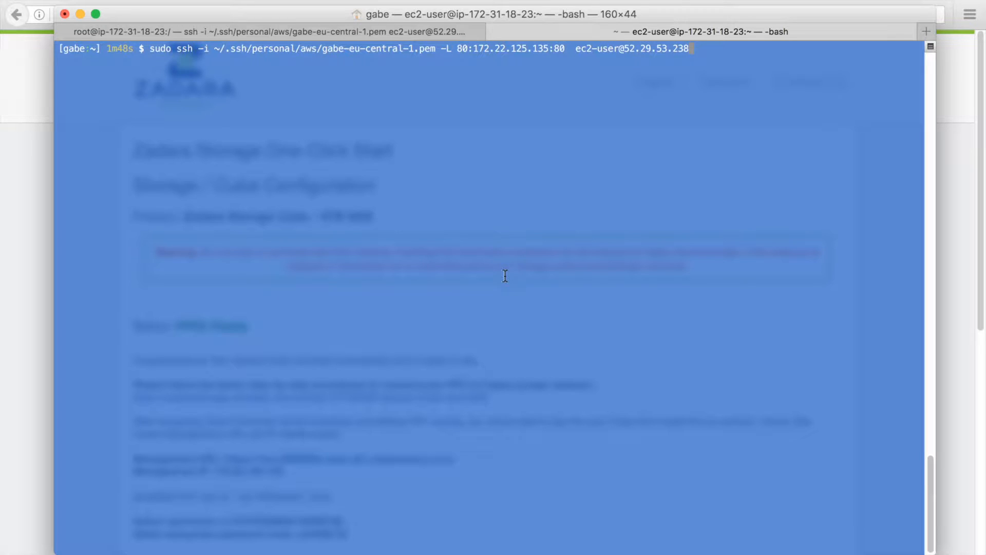
key("Return")
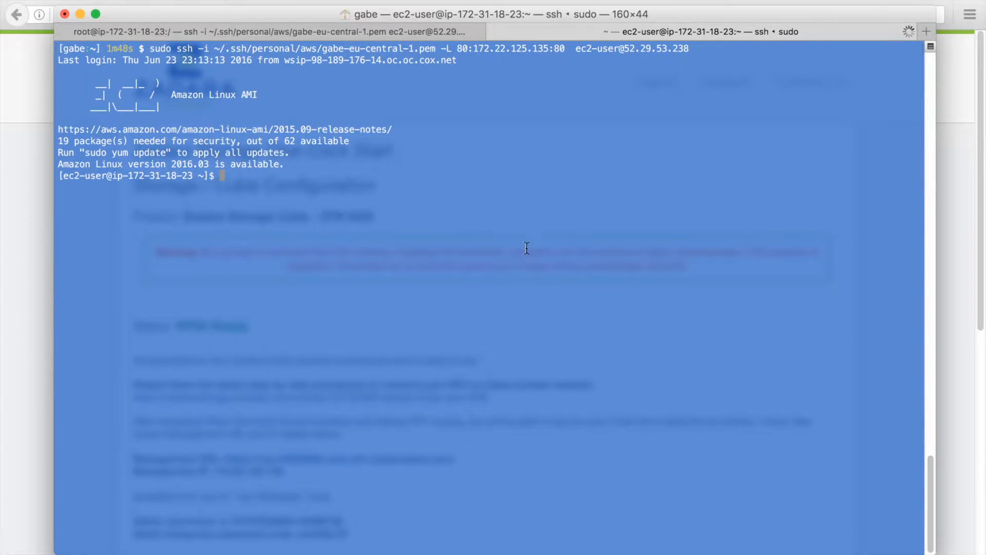
type("top")
key("Return")
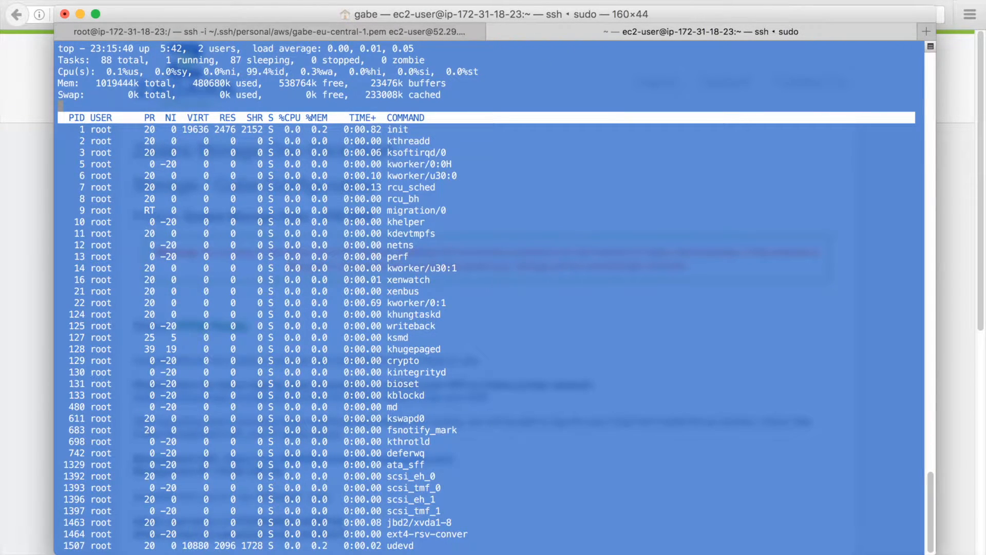
- Switch to Firefox and copy the admin username from the Cube status page into the VPSA login form at 127.0.0.1
left_click(951, 211)
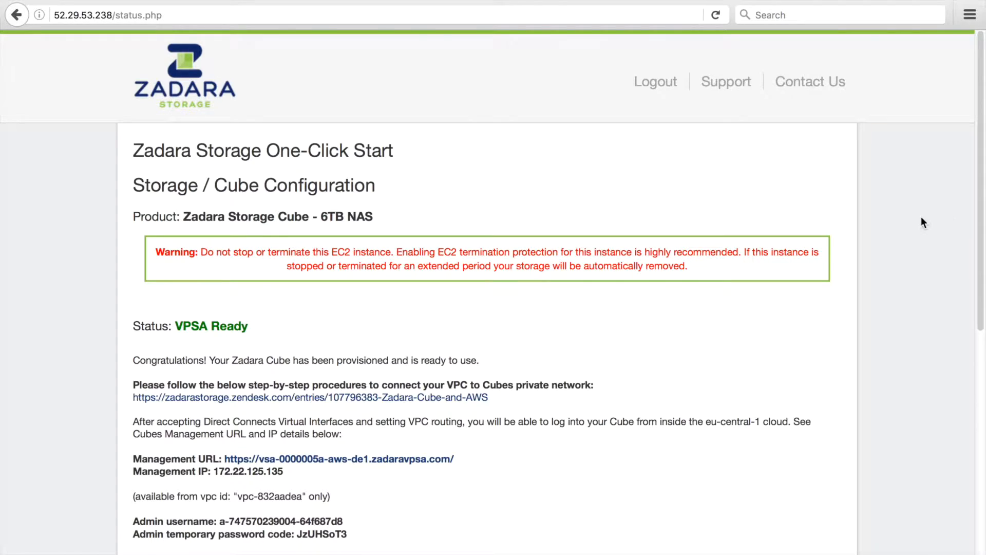
left_click(492, 1)
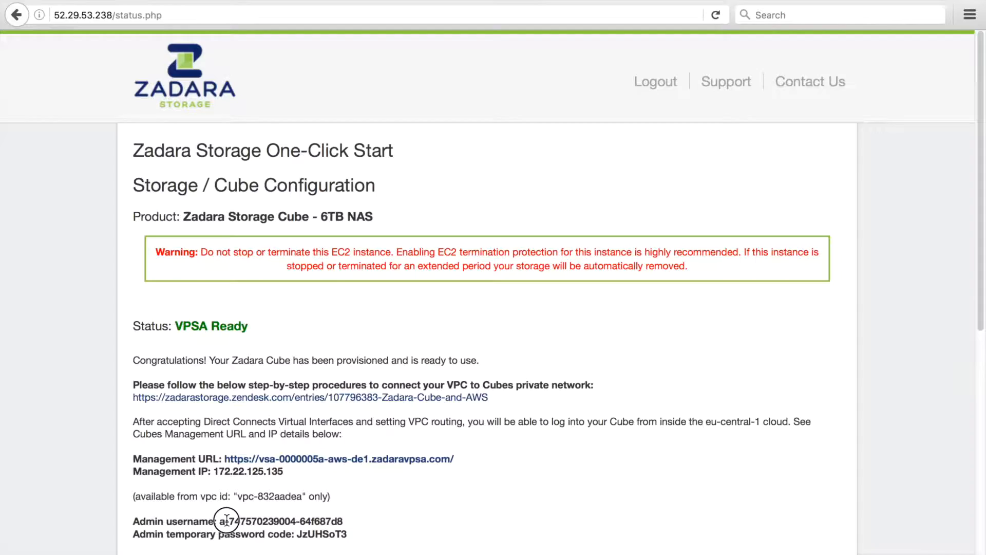
left_click_drag(224, 522, 342, 525)
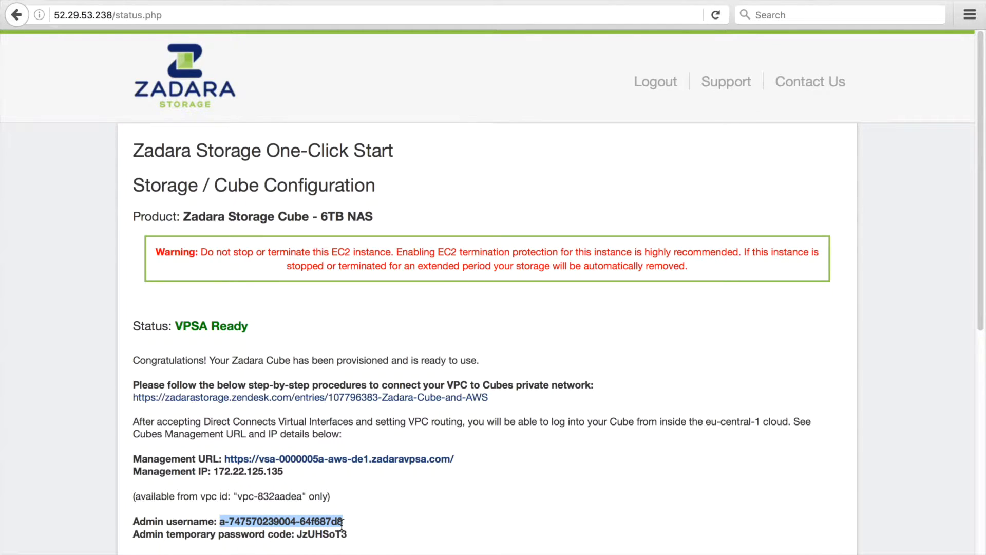
left_click(467, 2)
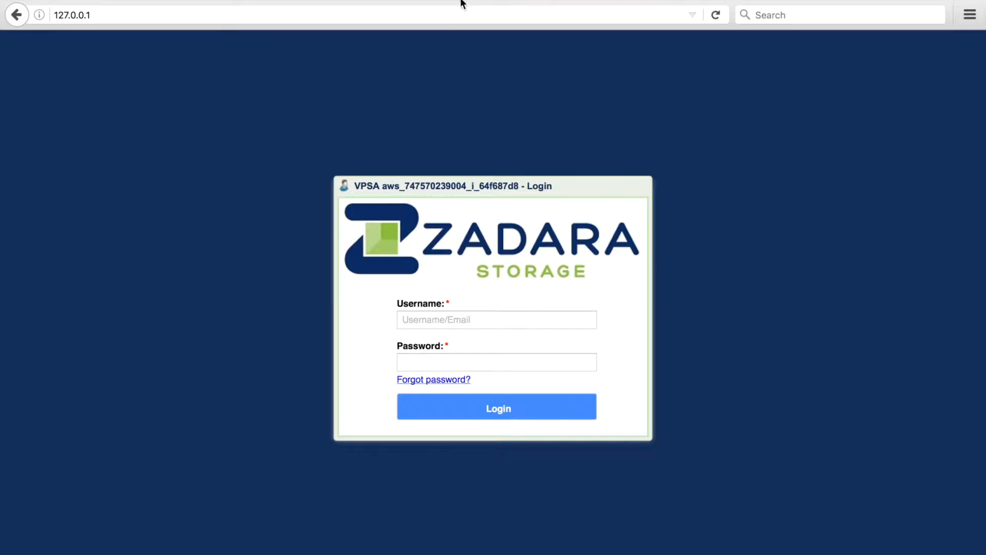
left_click(431, 324)
key("ctrl+v")
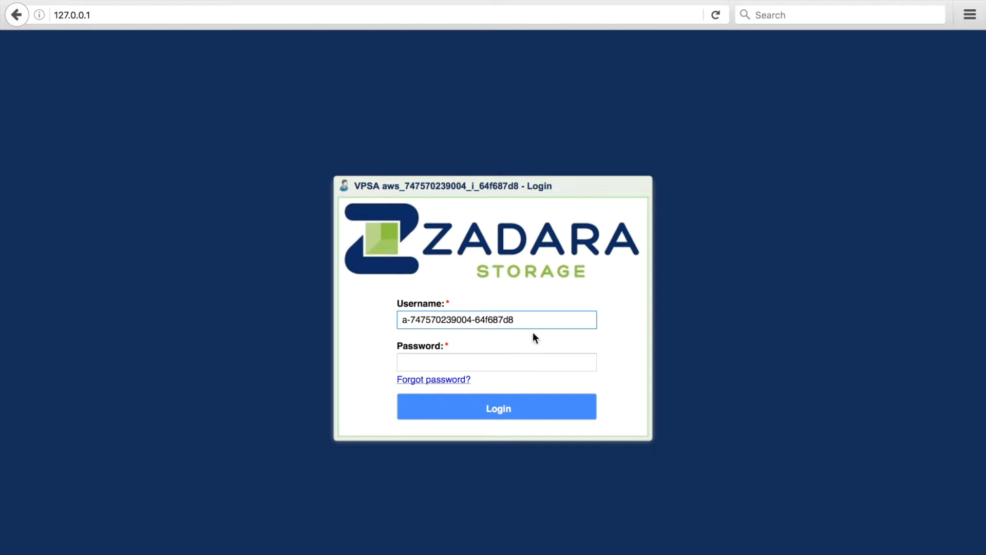
- Copy the admin temporary password code from the Cube status page into the login form's password field and log in
left_click(398, 2)
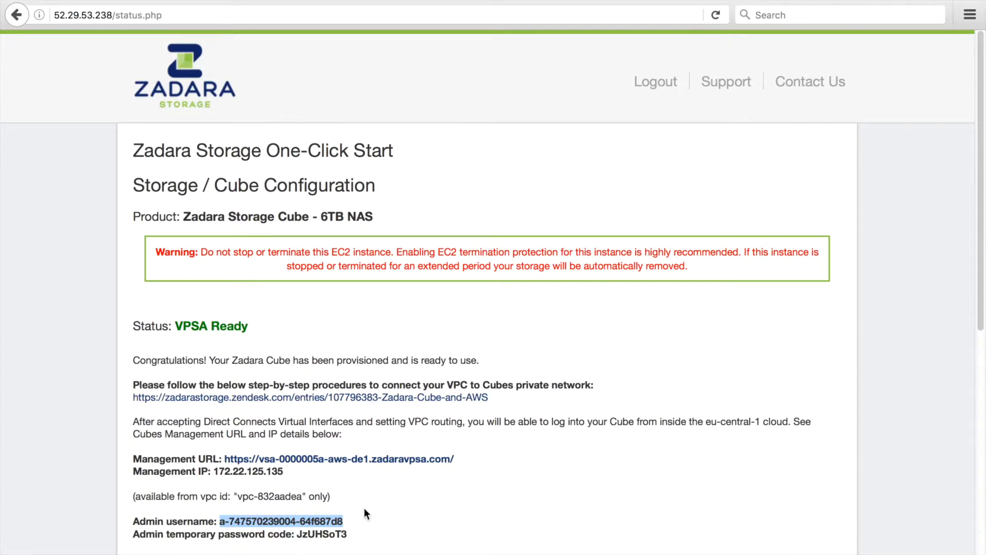
left_click_drag(347, 535, 296, 532)
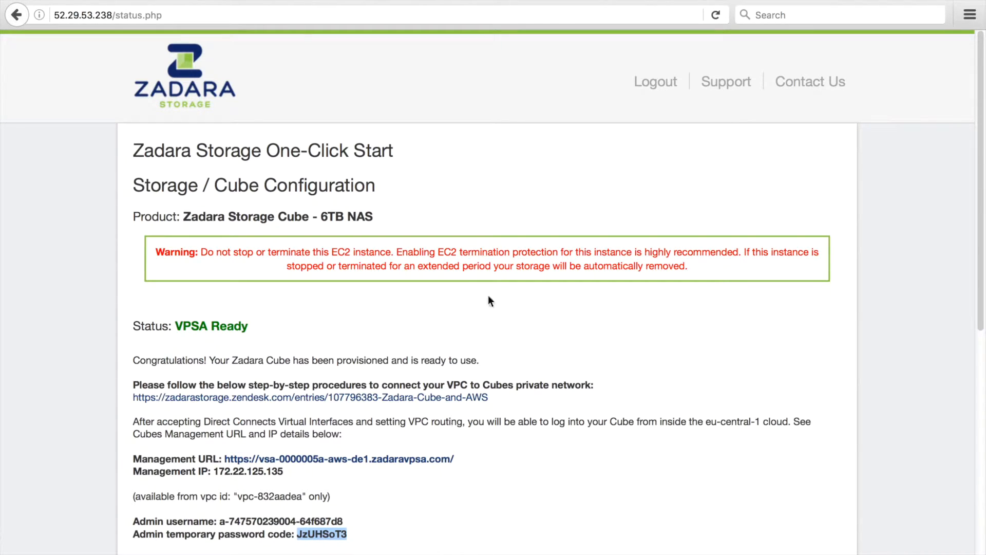
left_click(480, 3)
left_click(451, 363)
key("super+v")
left_click(541, 407)
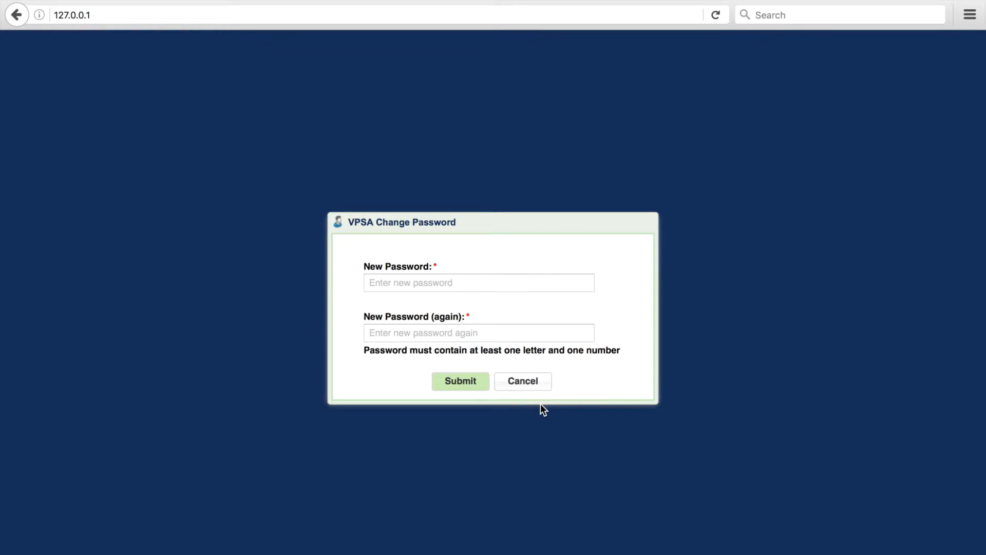
- Enter a new VPSA password in both password fields, submit the change and dismiss the result message
left_click(470, 280)
type("********")
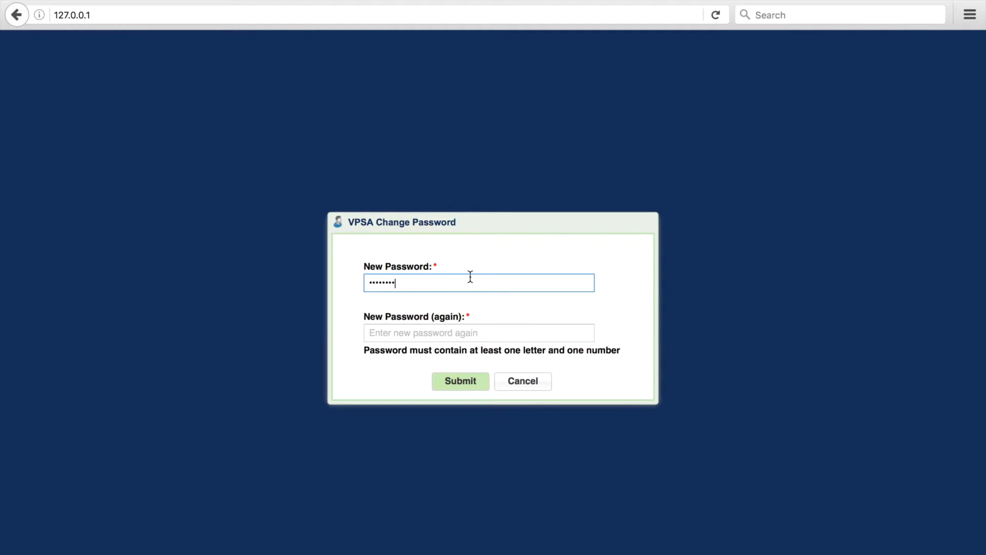
left_click(505, 333)
type("********")
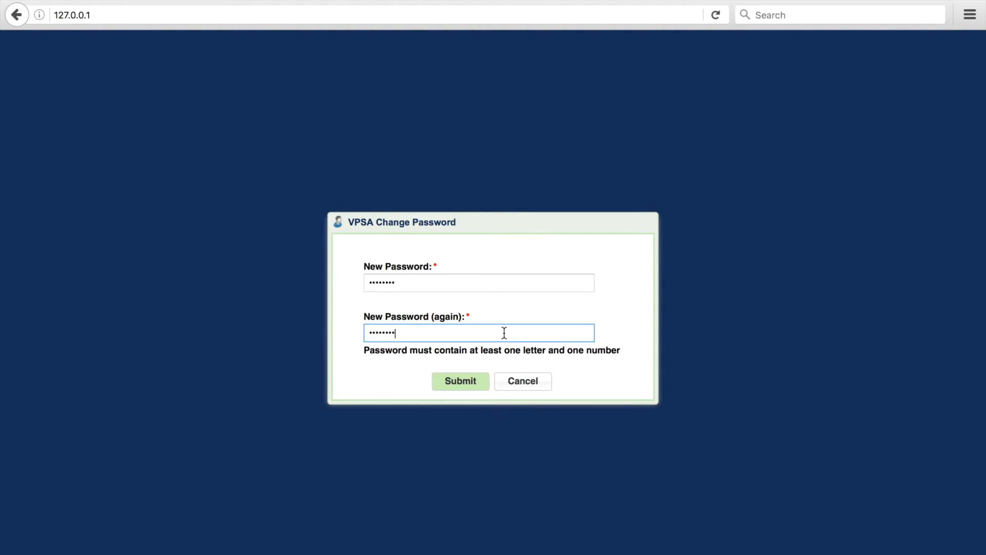
left_click(465, 383)
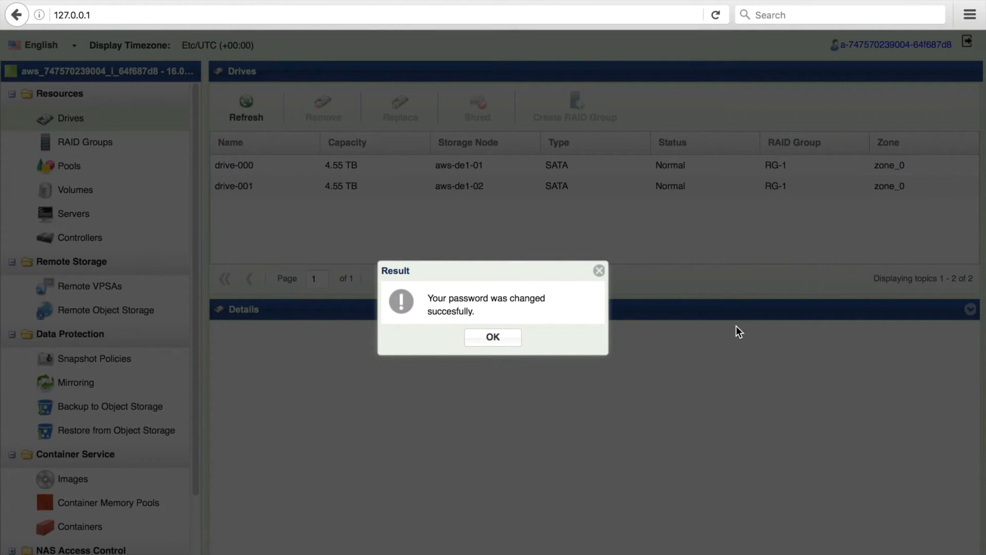
left_click(494, 338)
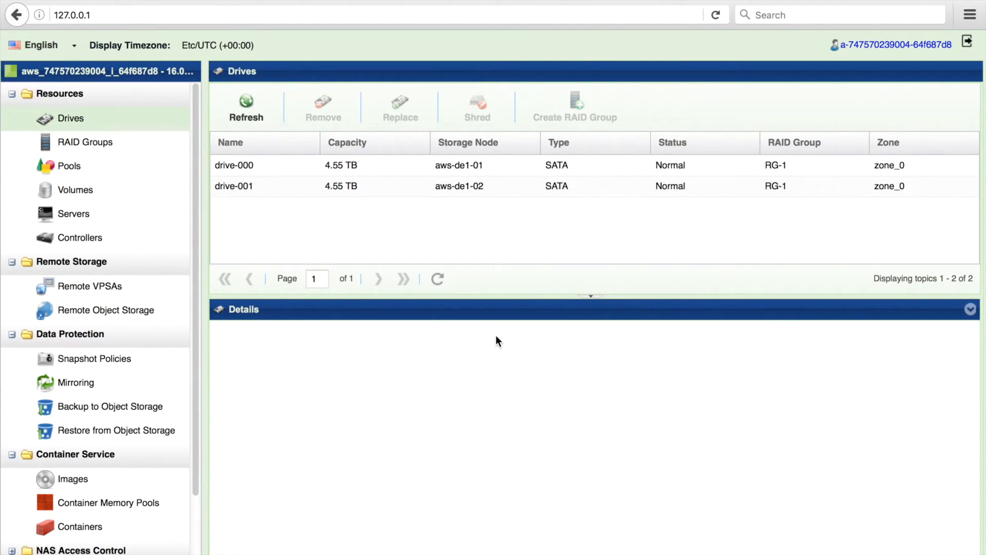